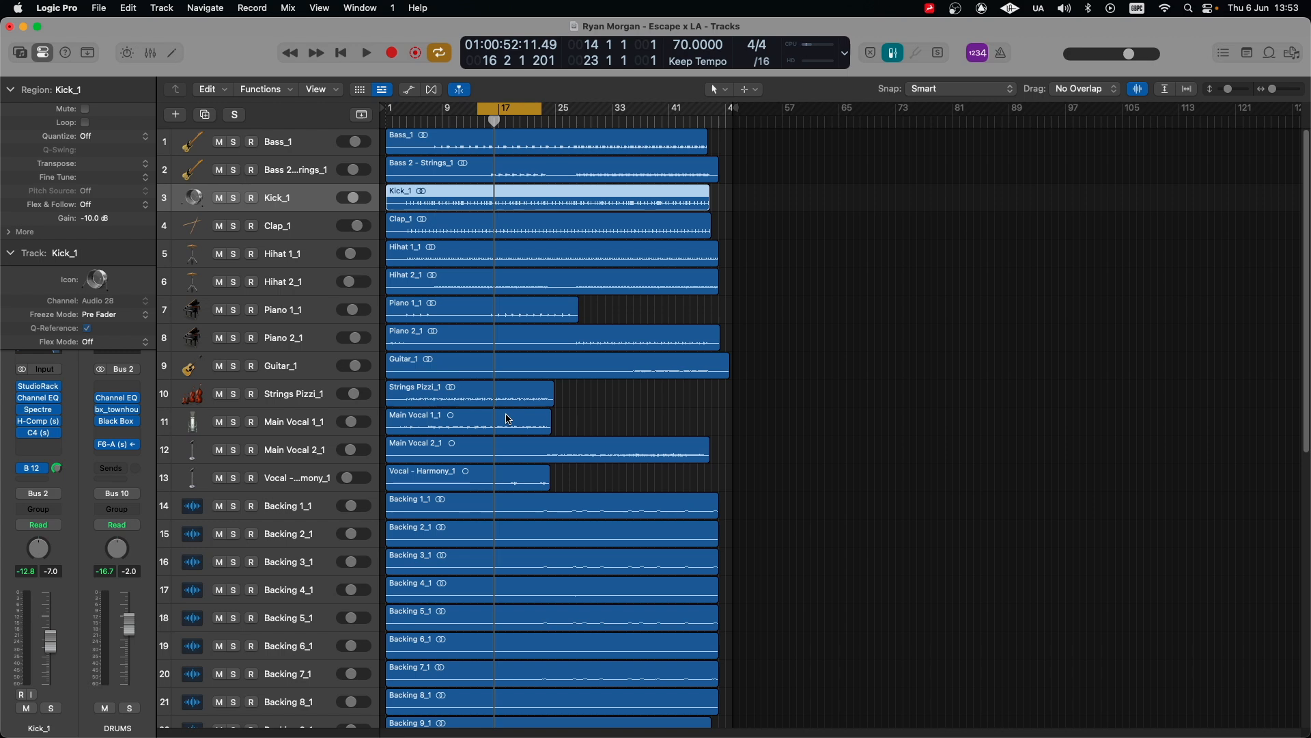
# Solo the Main Vocal 1_1, Hihat 2_1 and Hihat 1_1 tracks.
pyautogui.click(280, 421)
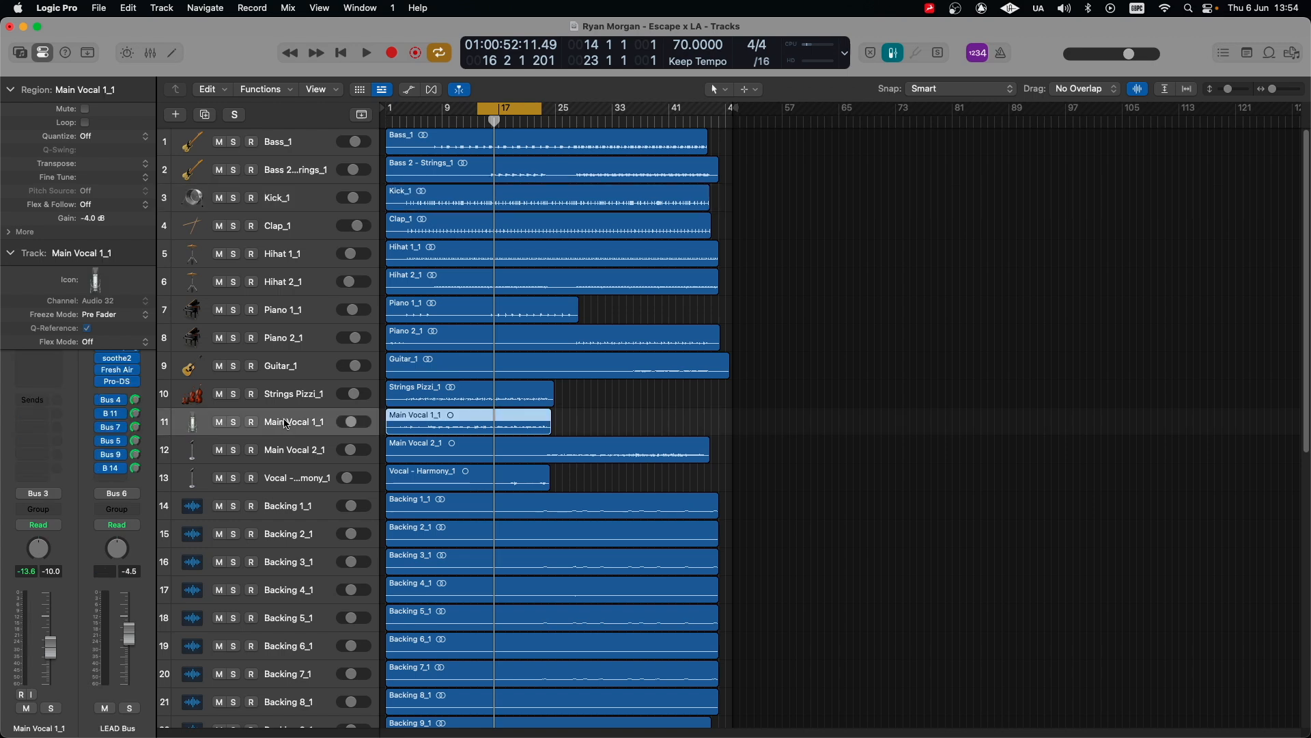
pyautogui.moveTo(103, 374)
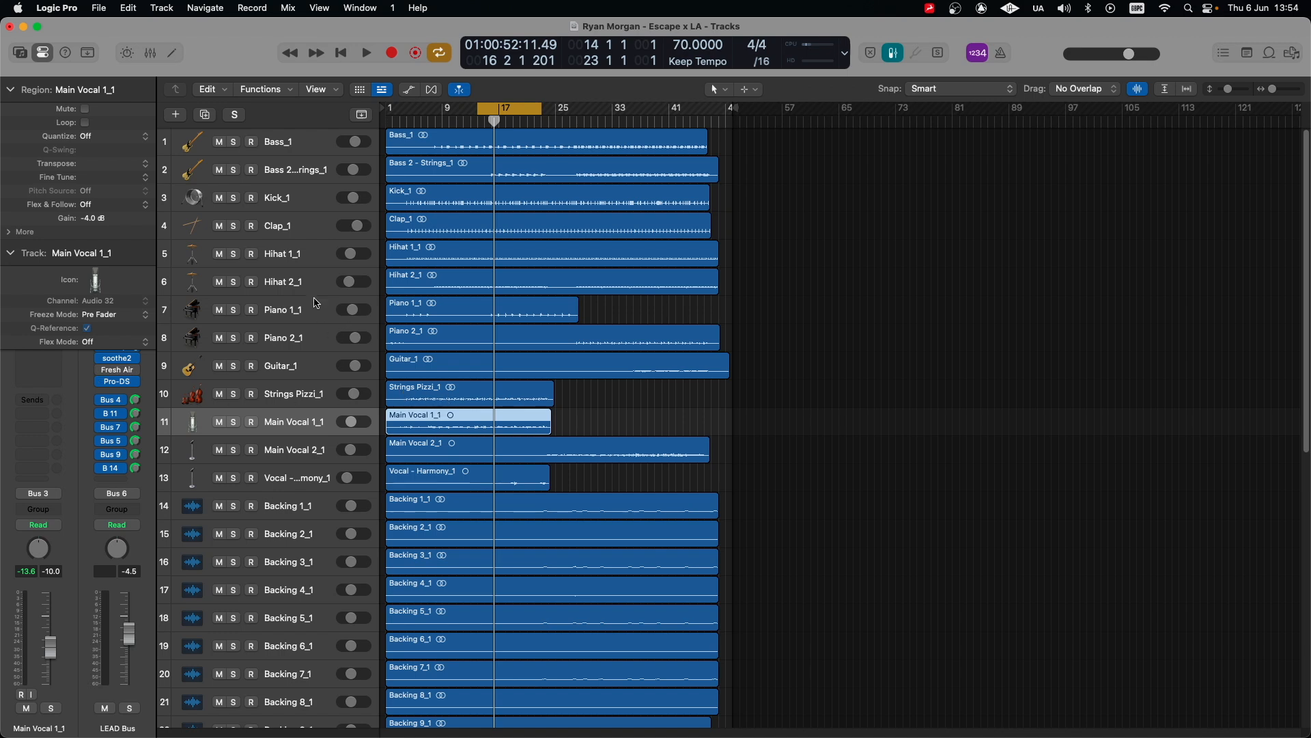
pyautogui.click(235, 422)
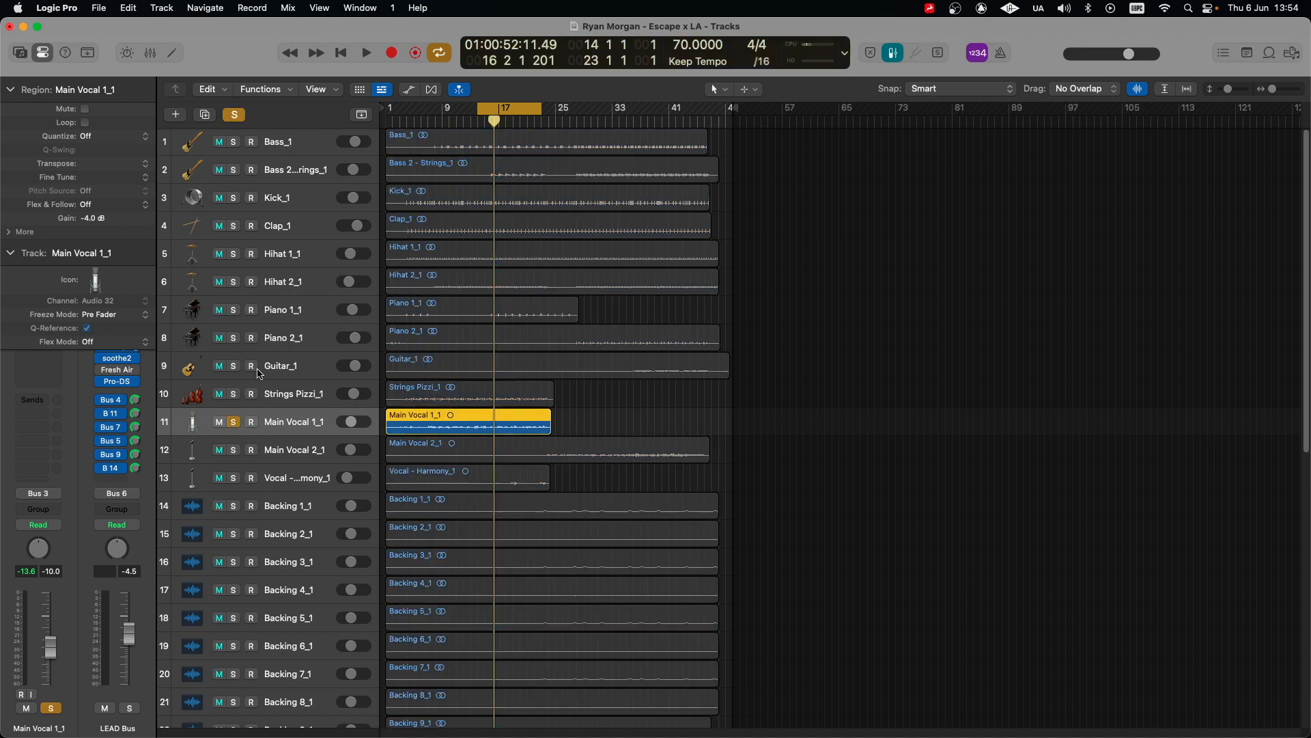
pyautogui.click(279, 284)
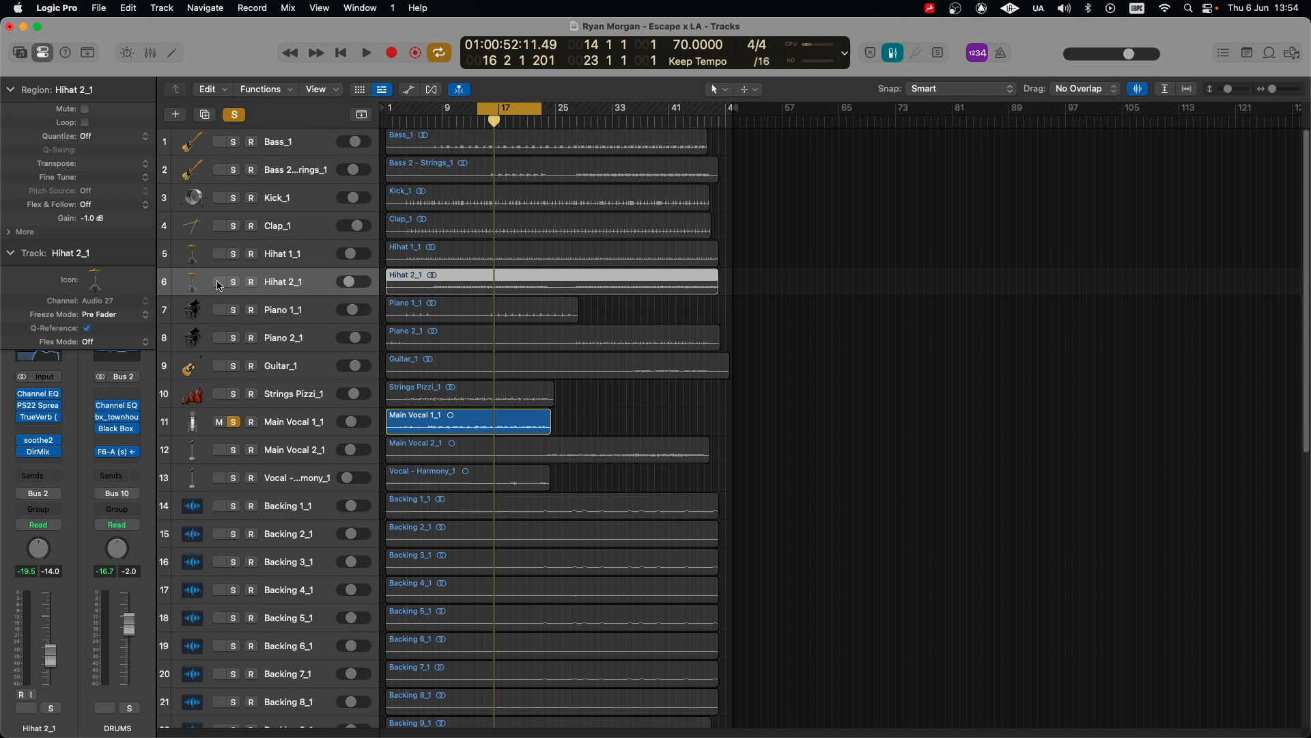
pyautogui.click(232, 282)
pyautogui.click(234, 254)
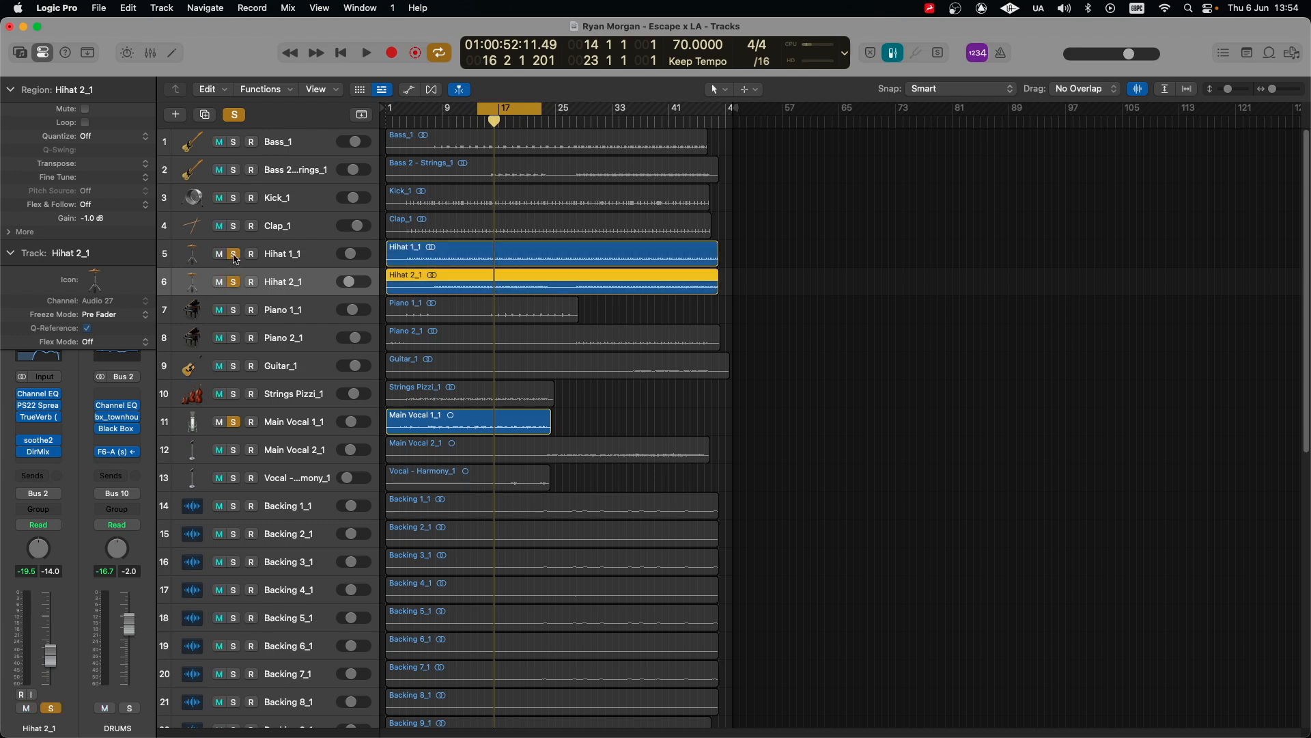
# Play the soloed hi-hats and lead vocal with DirMix and Fresh Air bypassed, checking each track's channel strip.
pyautogui.click(278, 260)
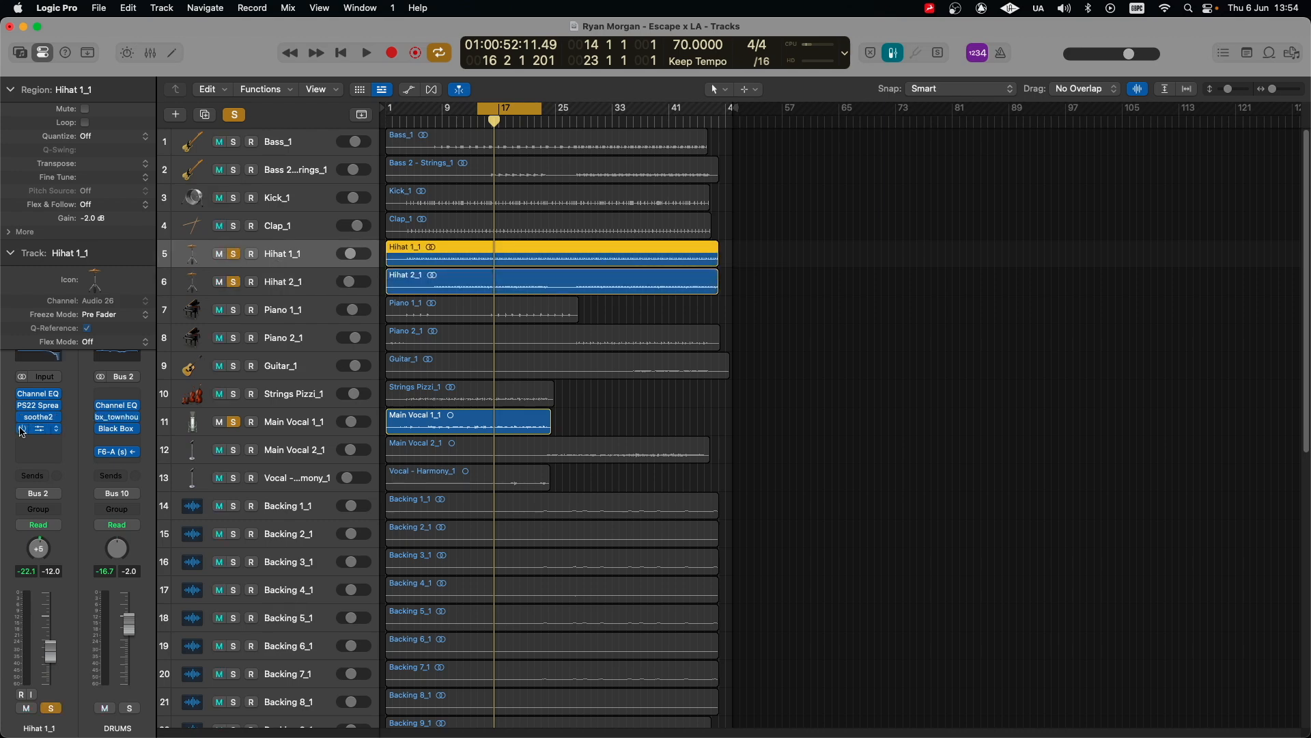
pyautogui.press('Down')
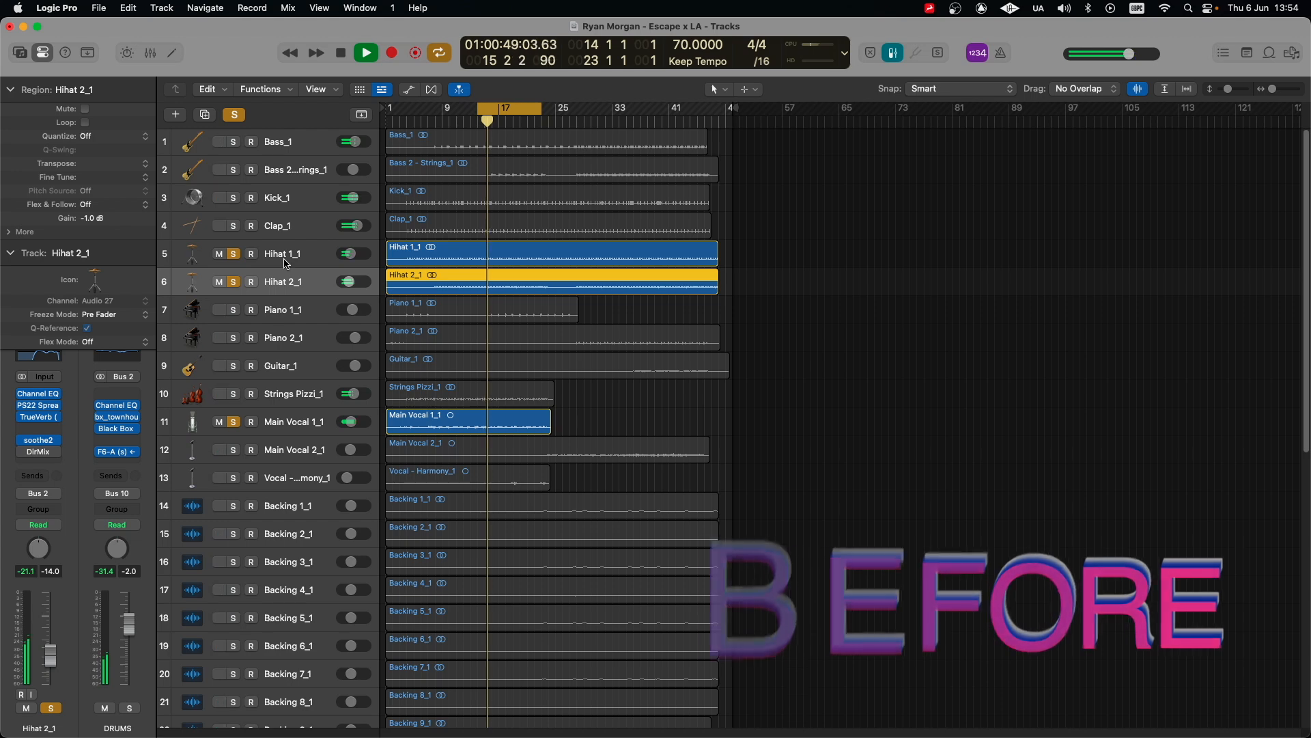
pyautogui.click(286, 257)
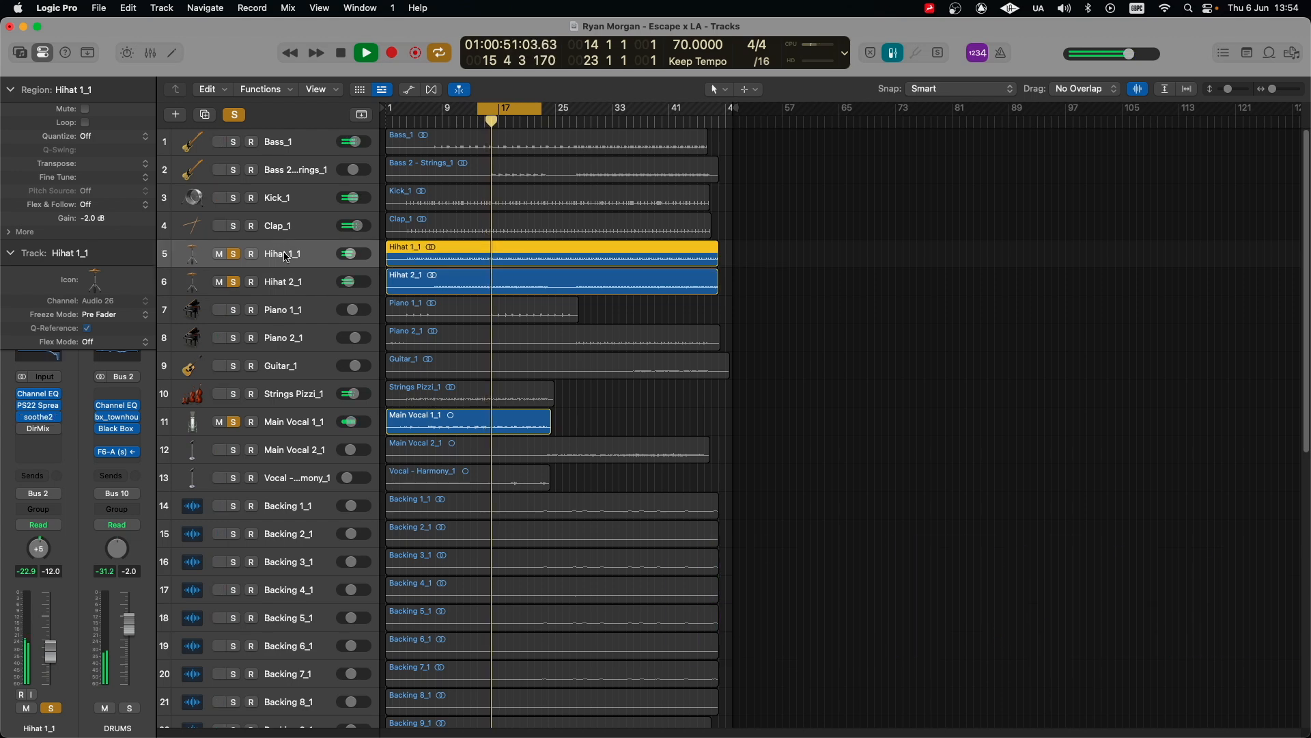
pyautogui.click(295, 423)
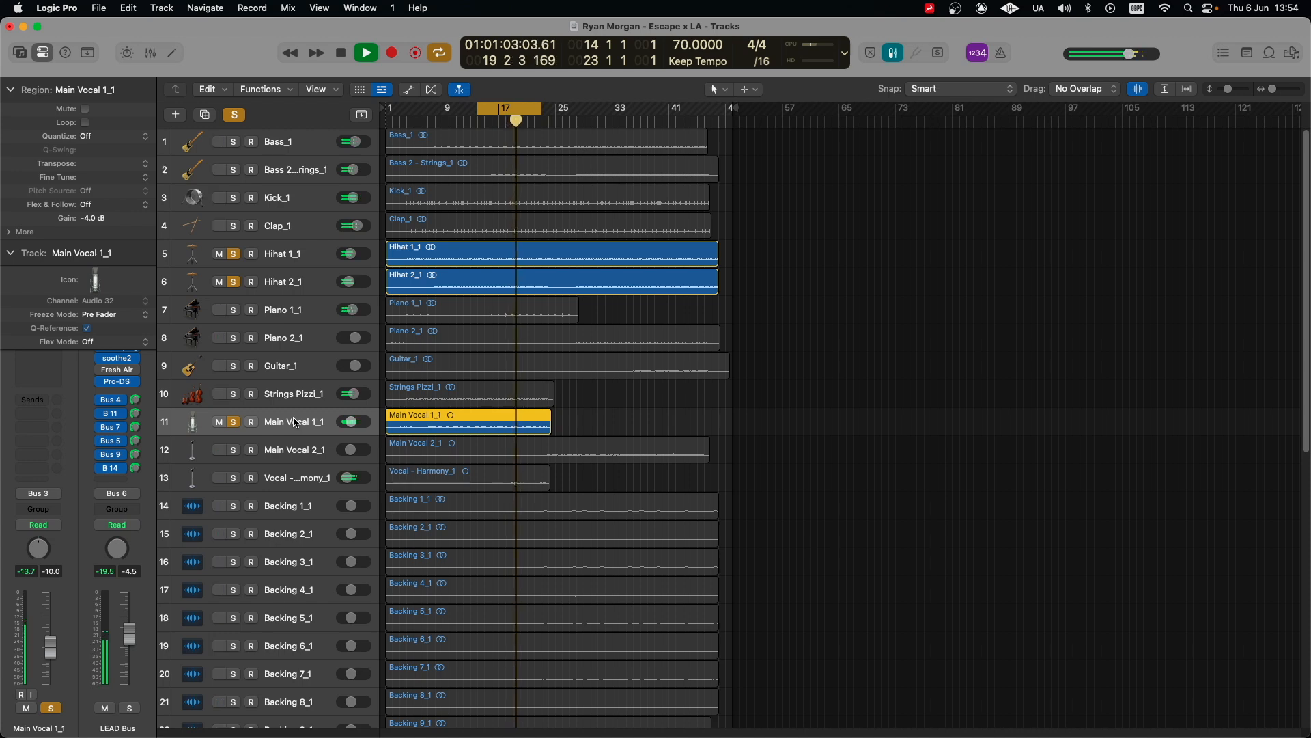
pyautogui.press('space')
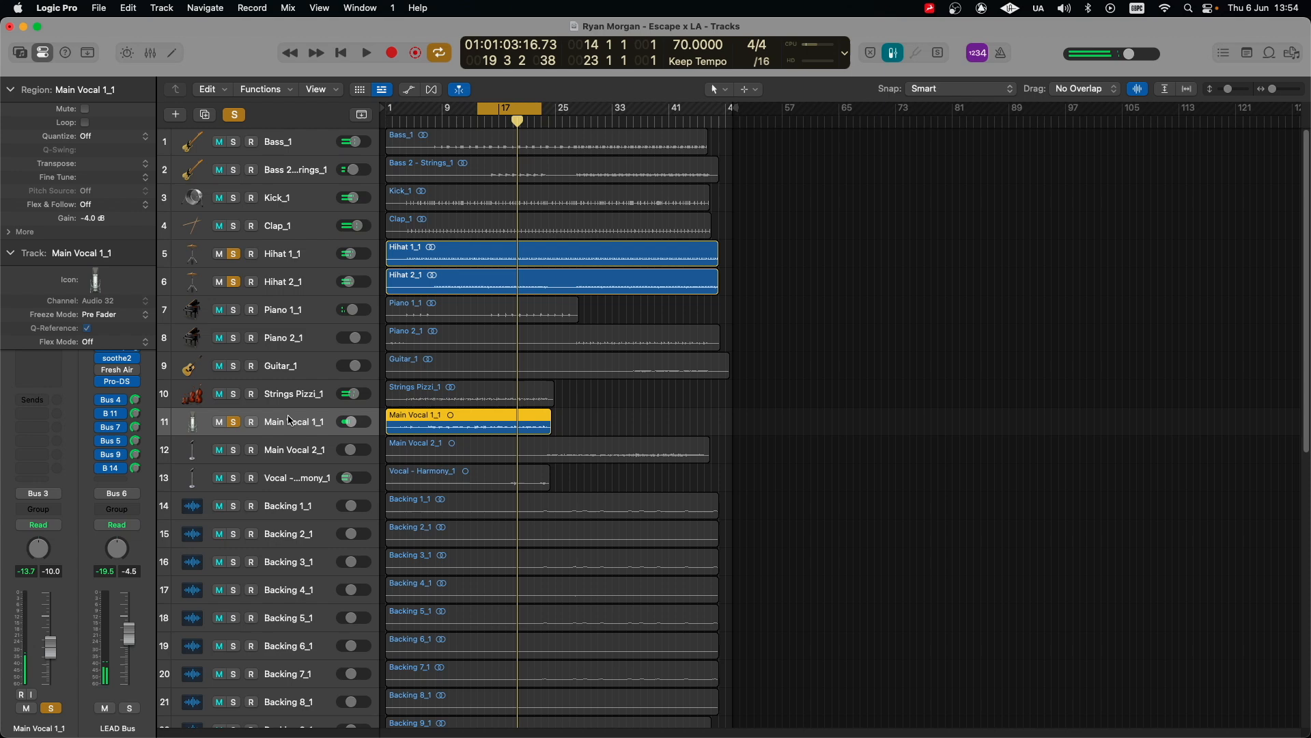
# Re-enable Fresh Air on the LEAD Bus and DirMix on both hi-hat tracks, and play the soloed tracks.
pyautogui.moveTo(101, 372)
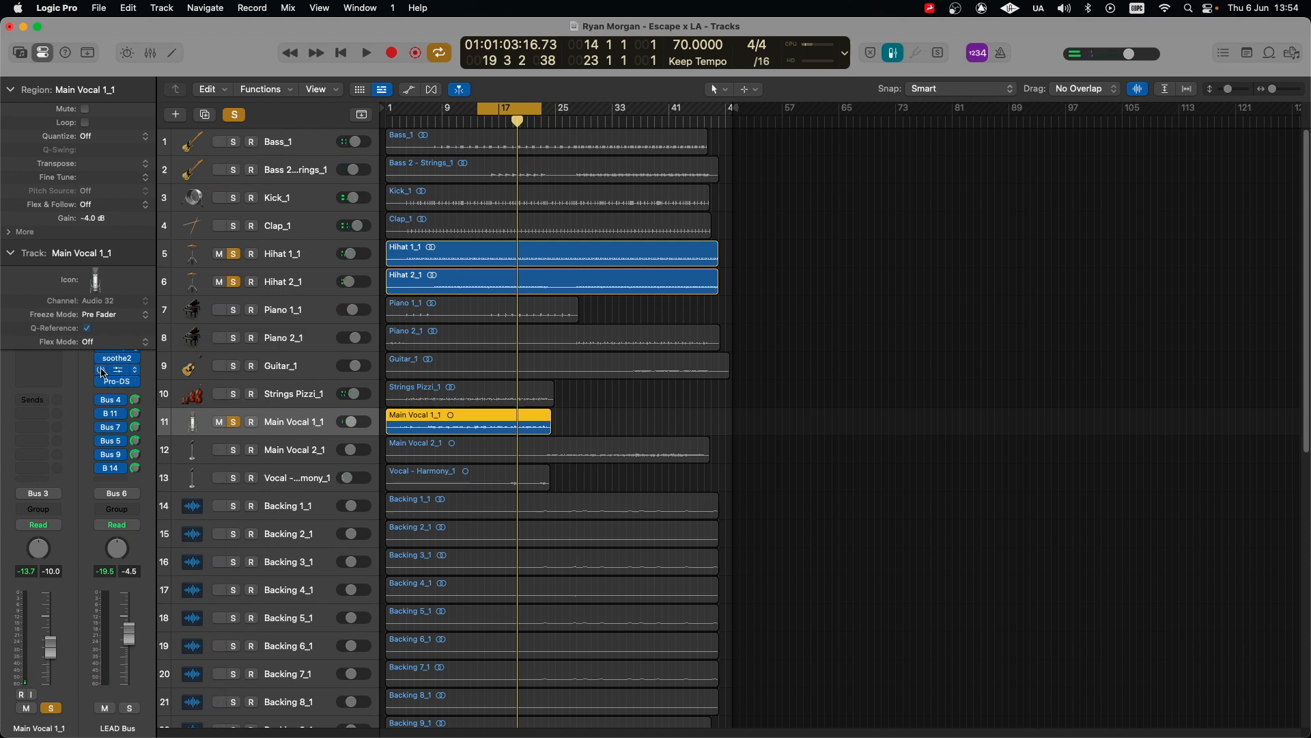
pyautogui.click(272, 286)
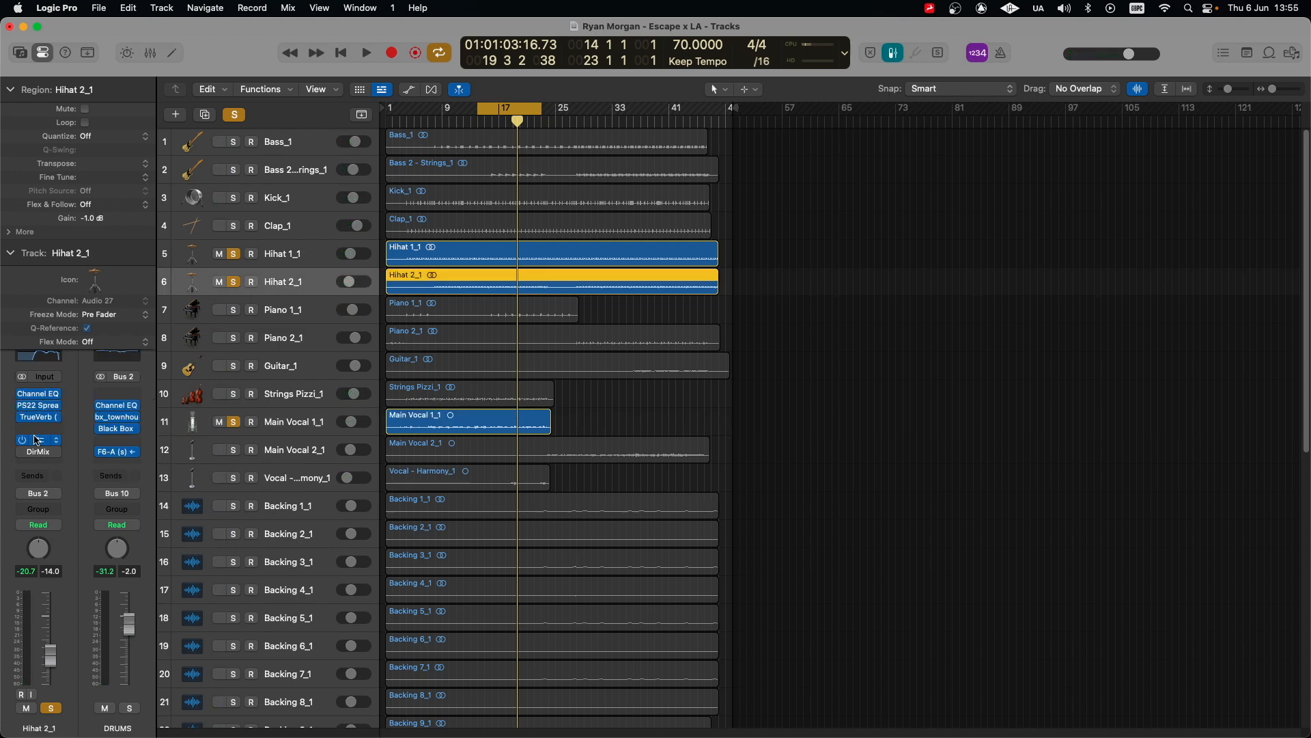
pyautogui.click(276, 255)
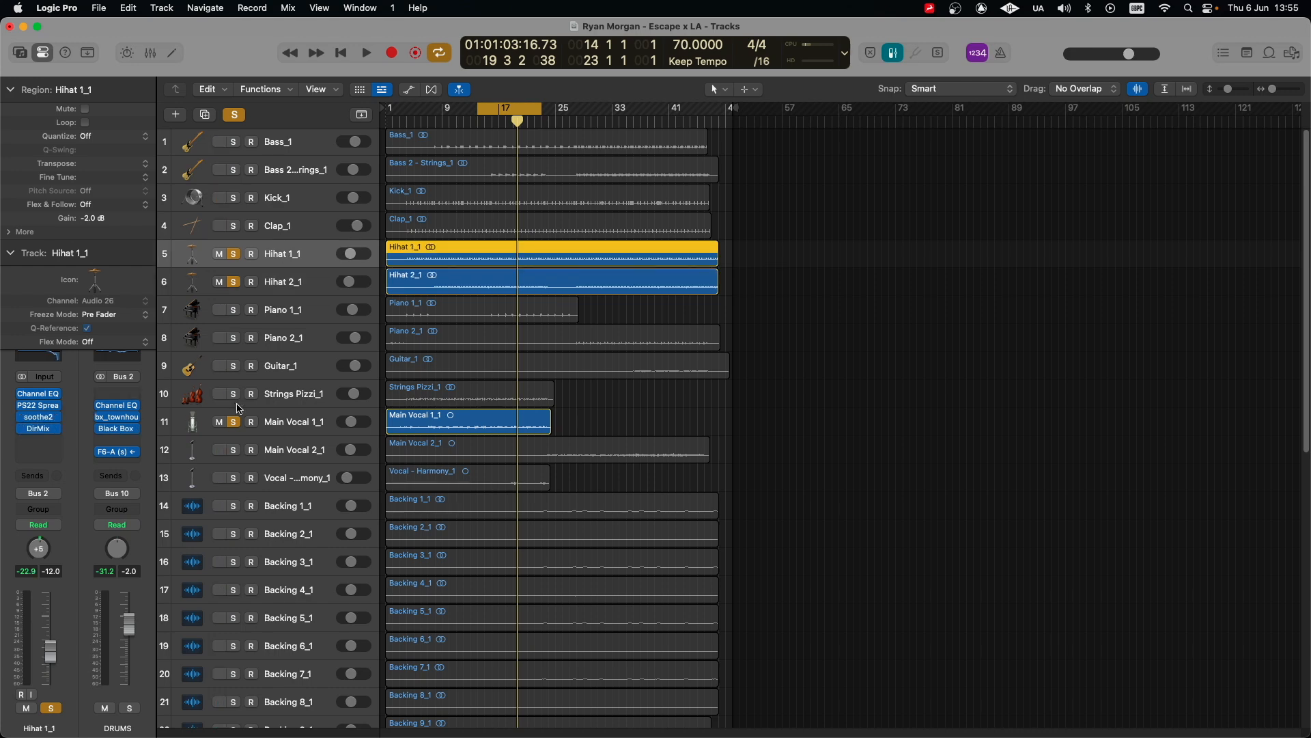
pyautogui.press('space')
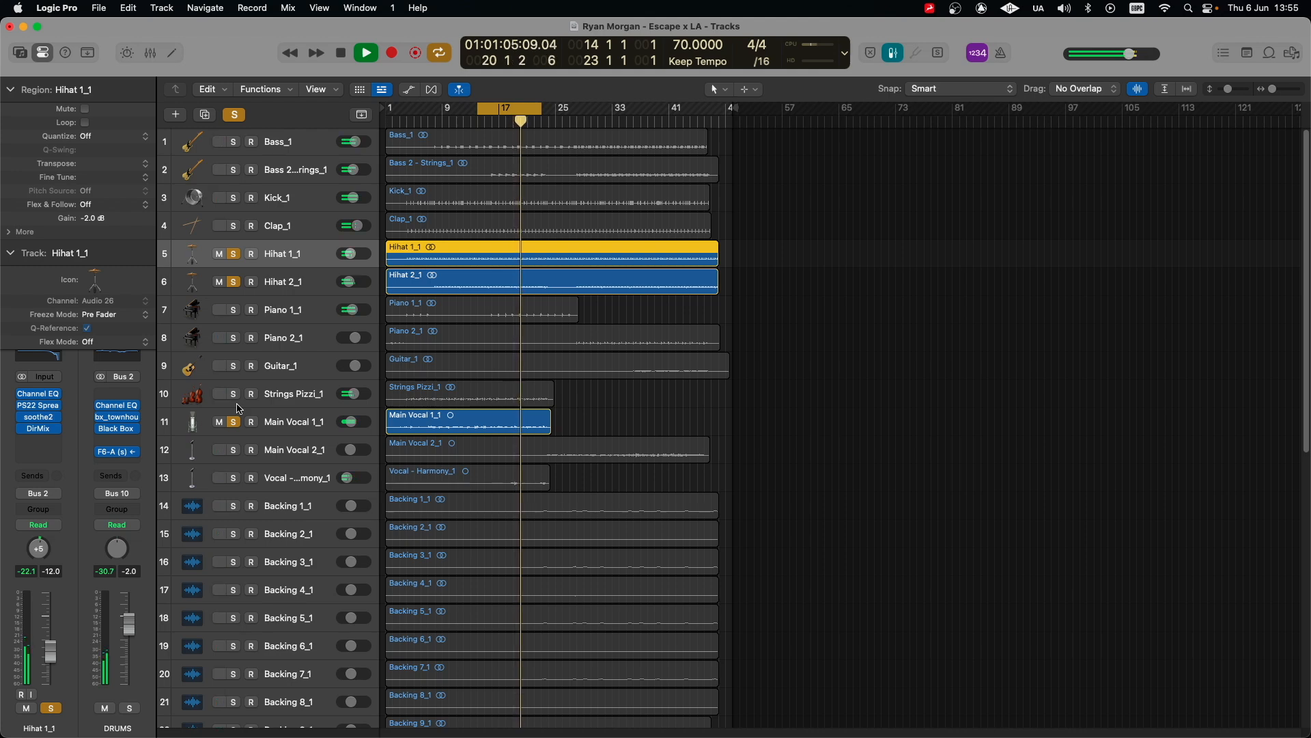
pyautogui.press('space')
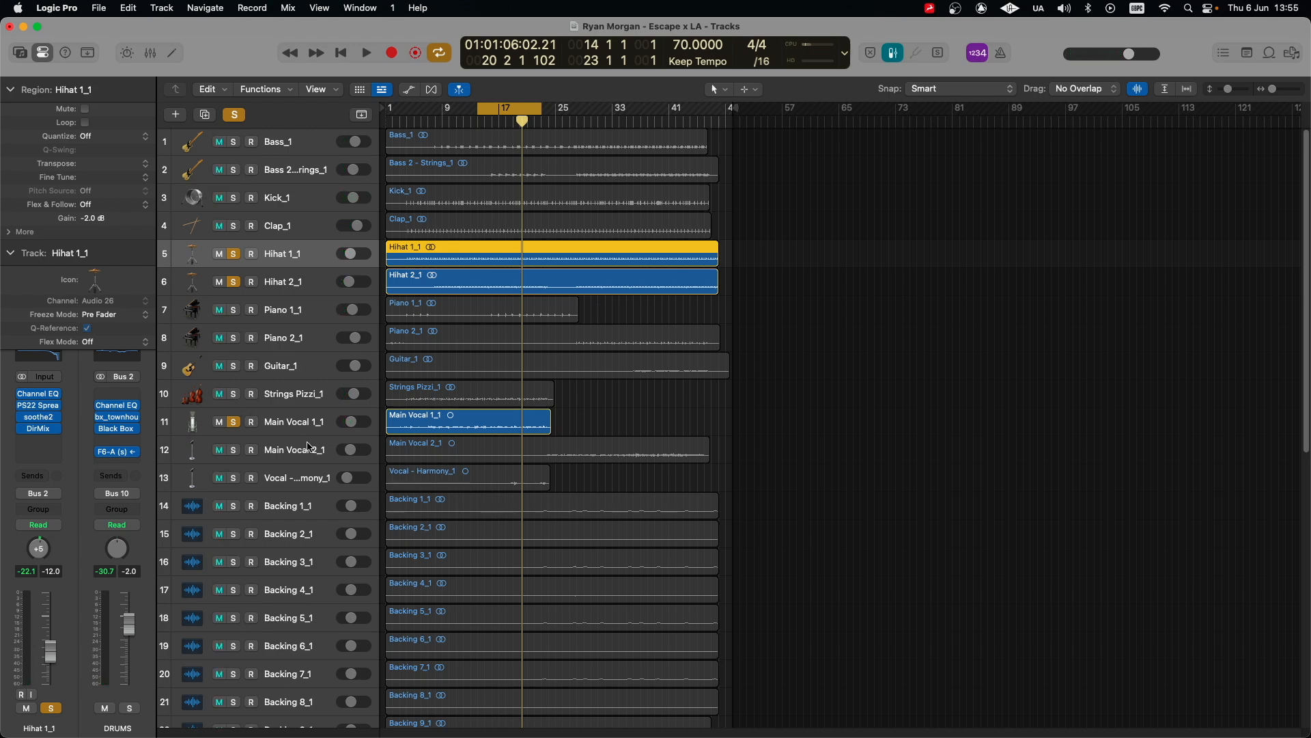
# Unsolo both hi-hat tracks and bypass Fresh Air on the LEAD Bus of Main Vocal 1_1.
pyautogui.click(235, 254)
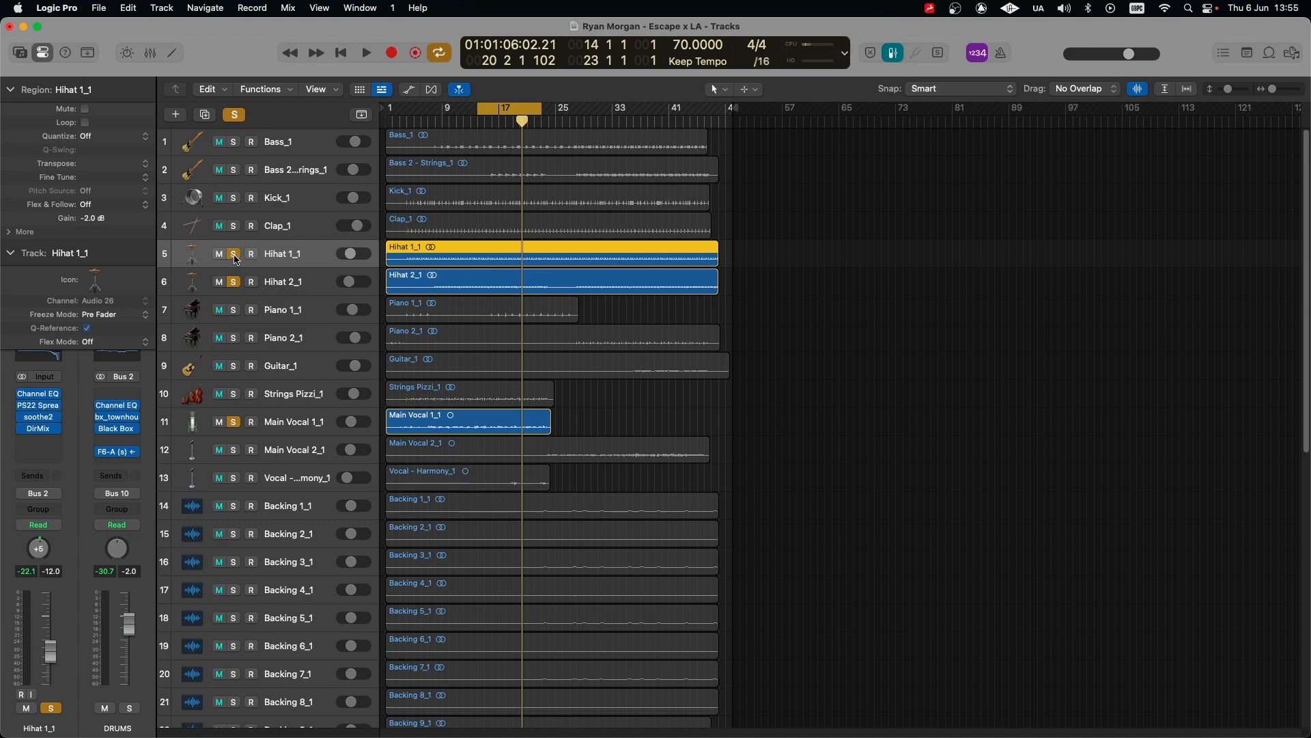
pyautogui.click(292, 420)
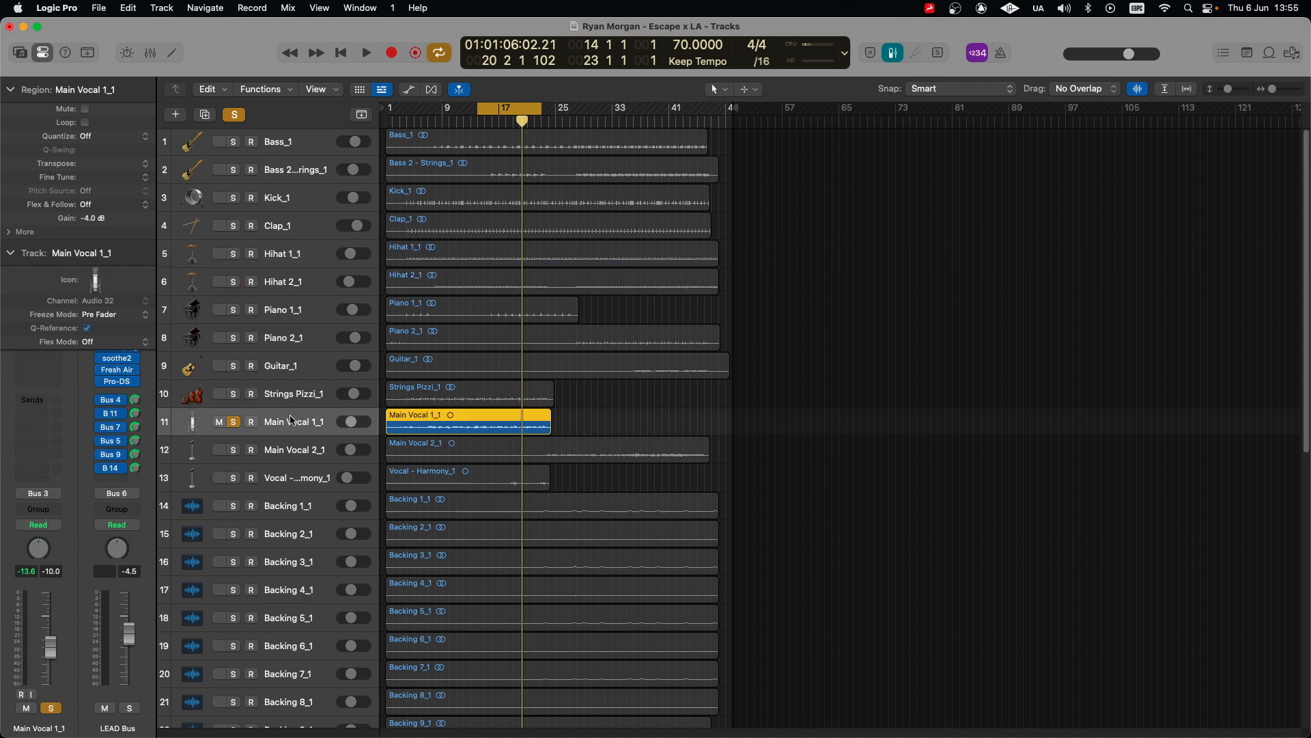
pyautogui.click(102, 370)
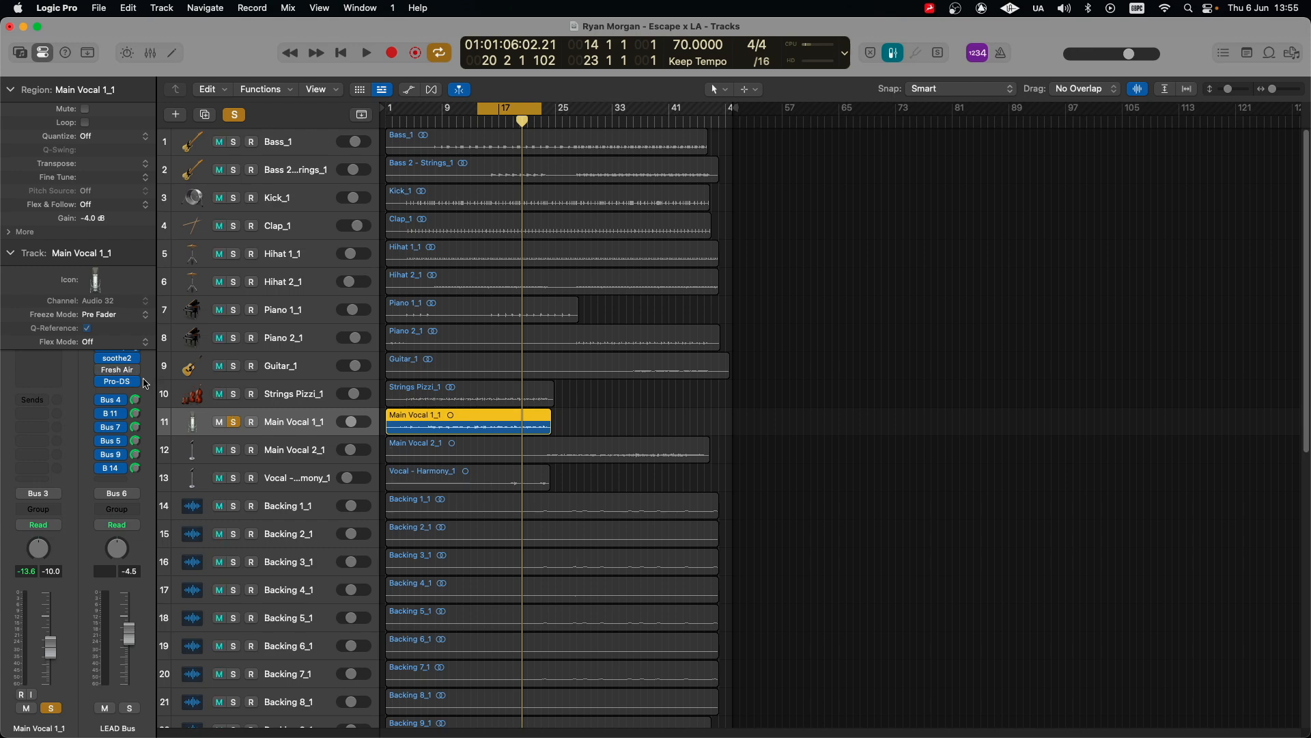
# Compare the soloed lead vocal with Fresh Air off and on during playback, leave it enabled and close the plug-in.
pyautogui.press('space')
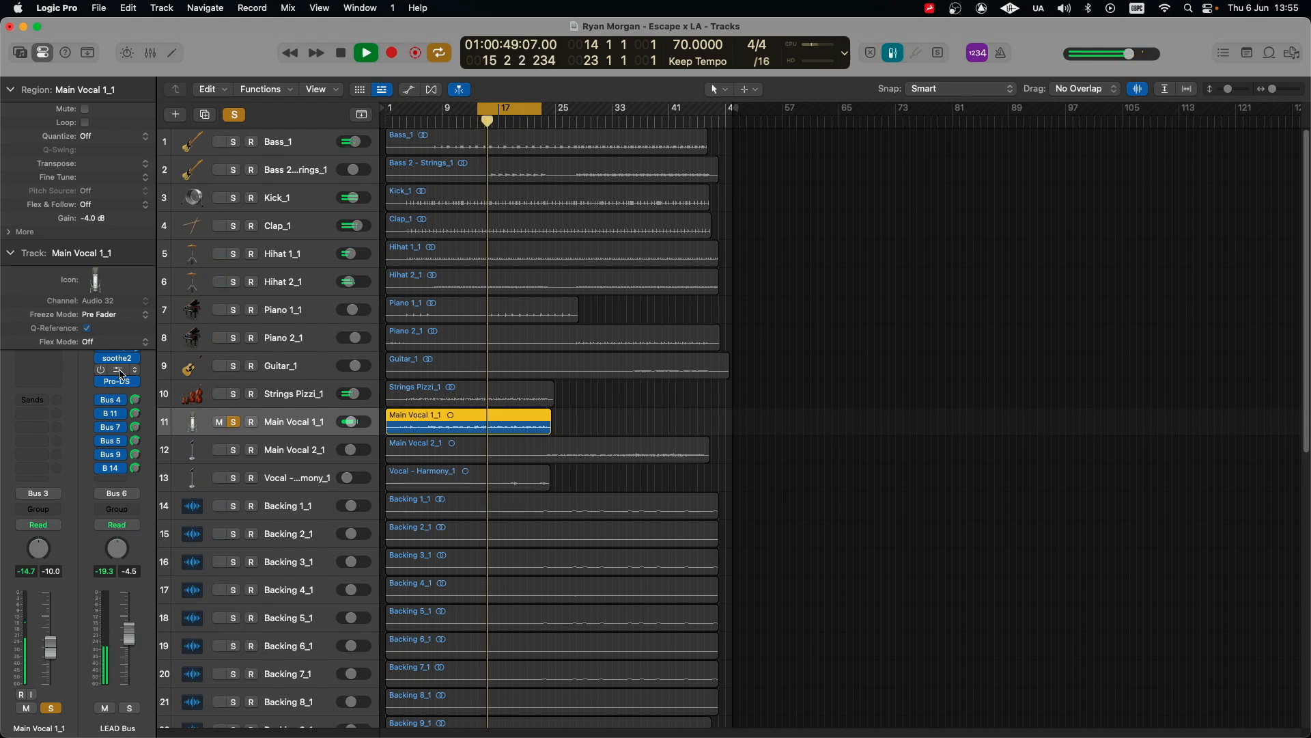
pyautogui.click(119, 370)
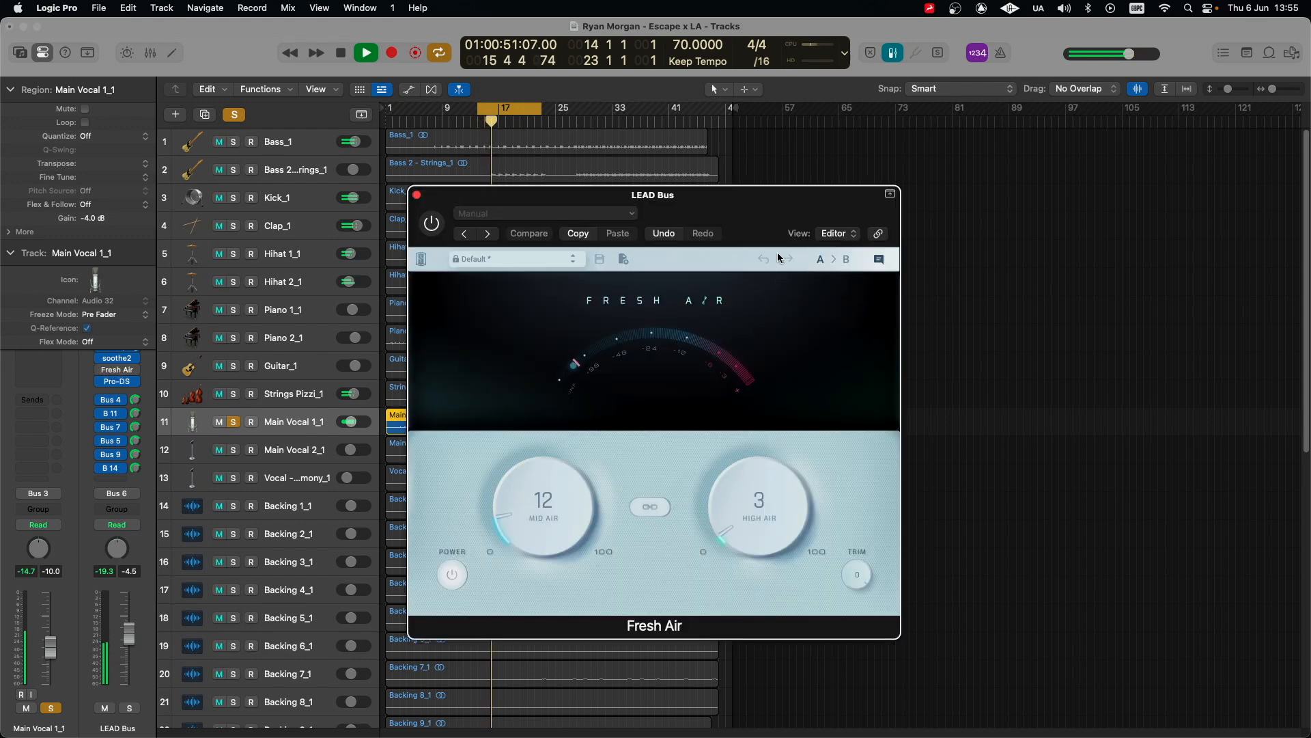
pyautogui.moveTo(469, 194); pyautogui.dragTo(238, 311)
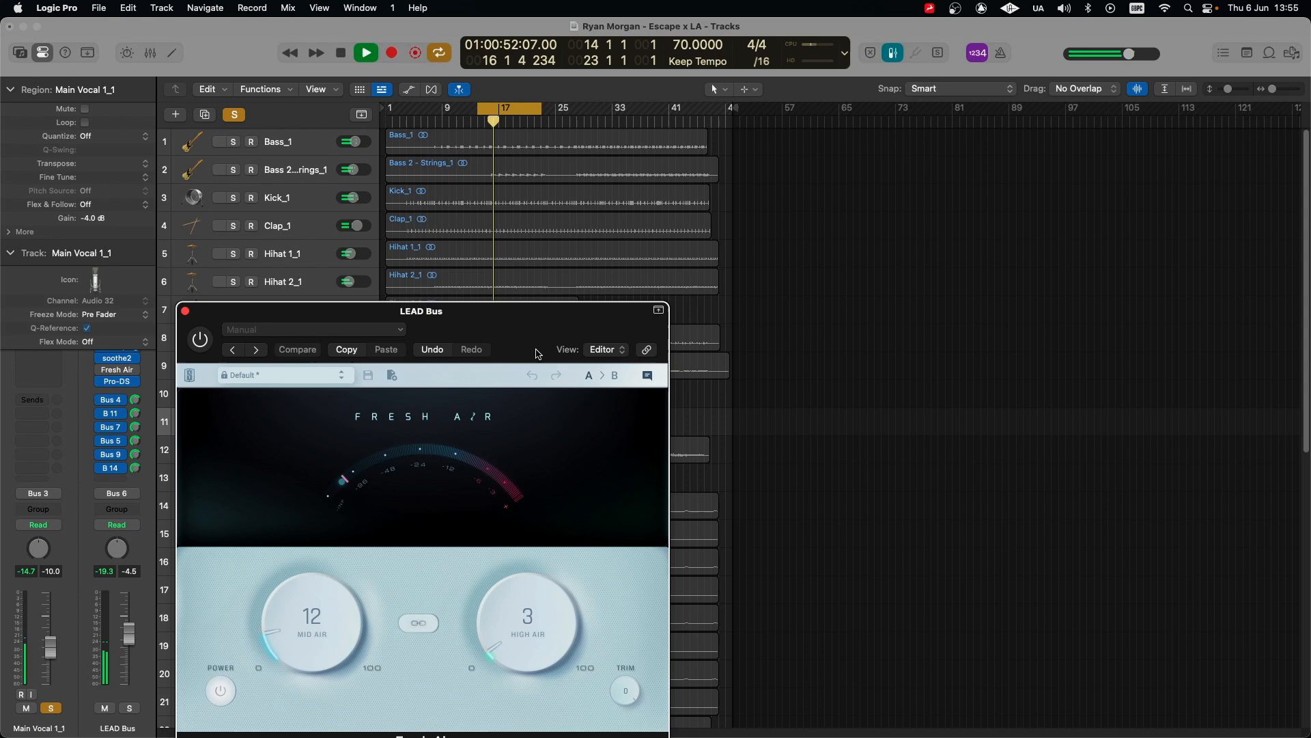
pyautogui.click(200, 340)
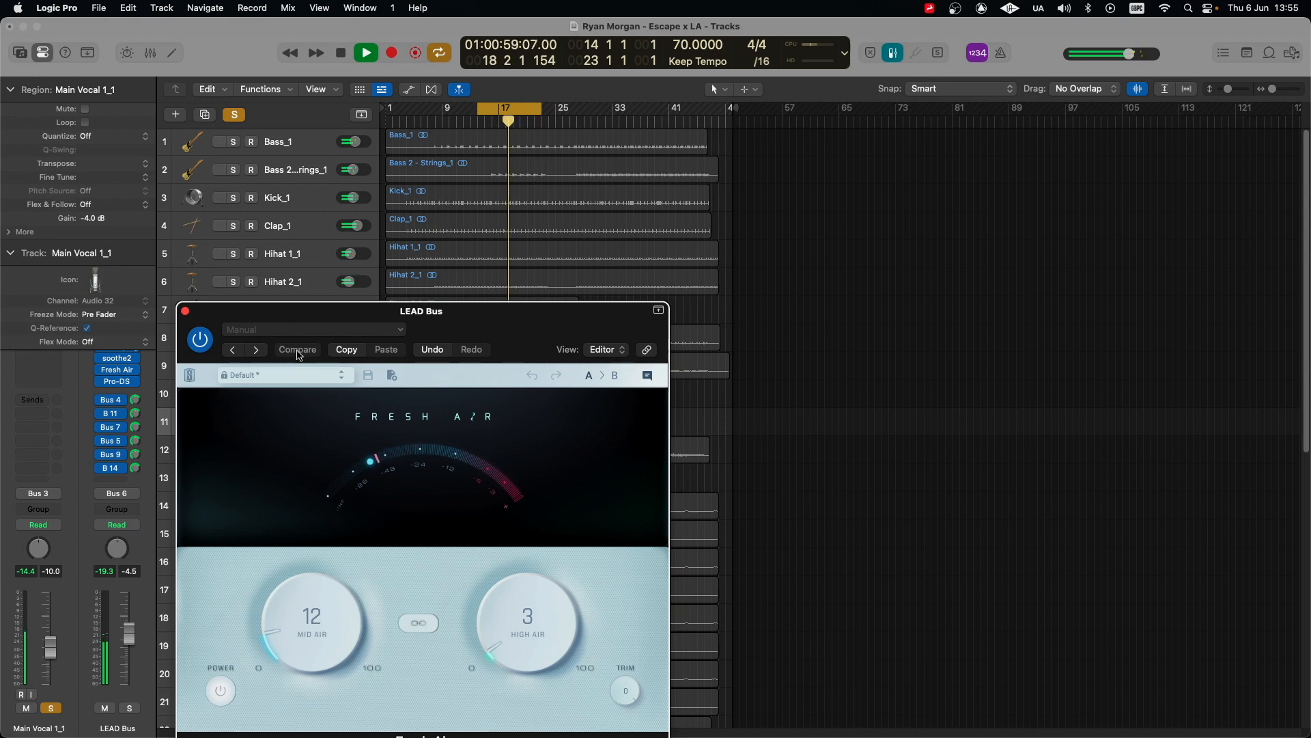
pyautogui.moveTo(311, 317); pyautogui.dragTo(236, 309)
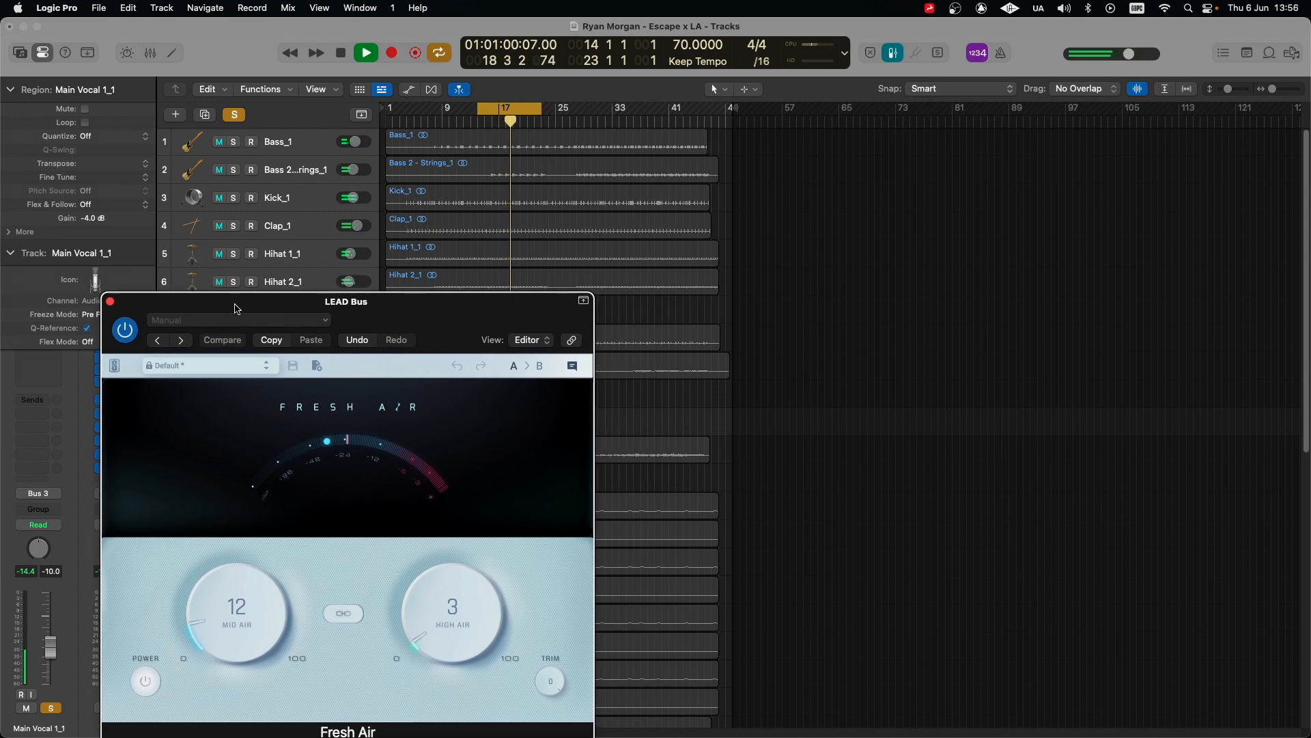
pyautogui.click(125, 330)
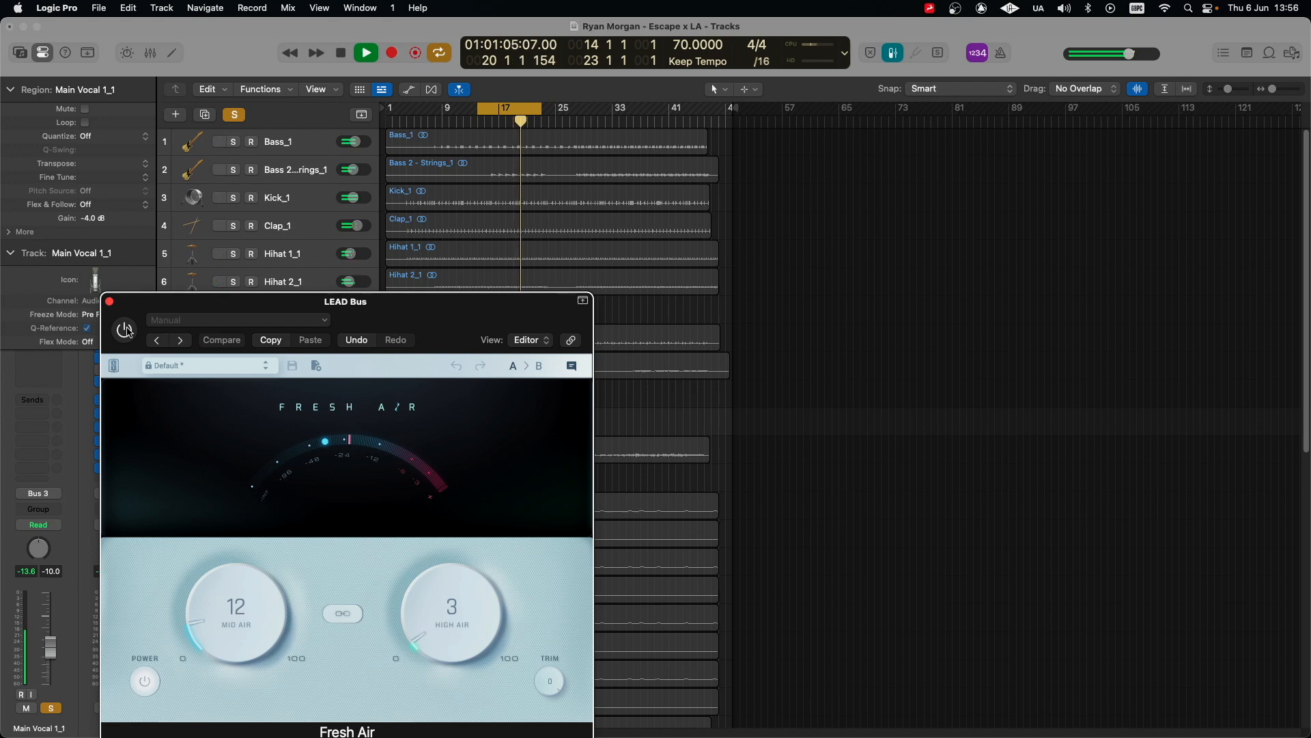
pyautogui.click(127, 331)
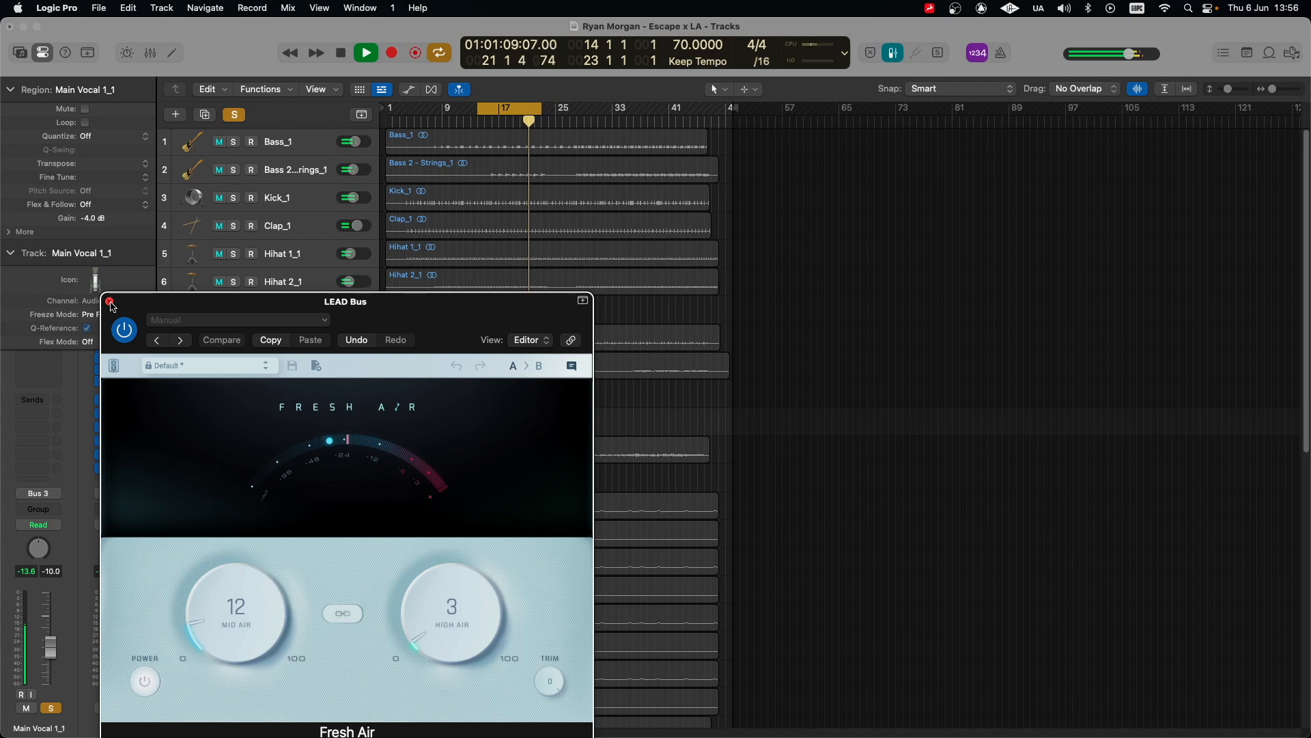
pyautogui.click(110, 302)
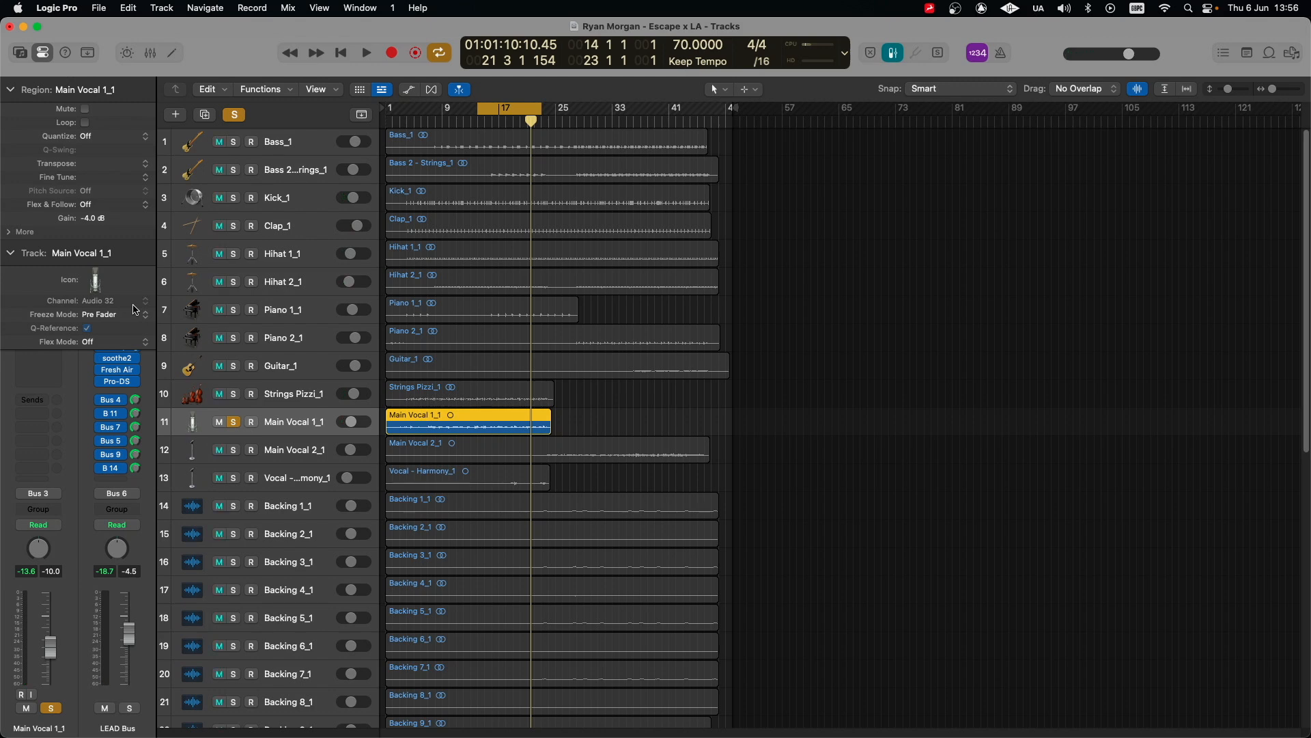
# Unsolo Main Vocal 1_1, solo Hihat 1_1 and Hihat 2_1 instead, and play a short passage.
pyautogui.click(234, 421)
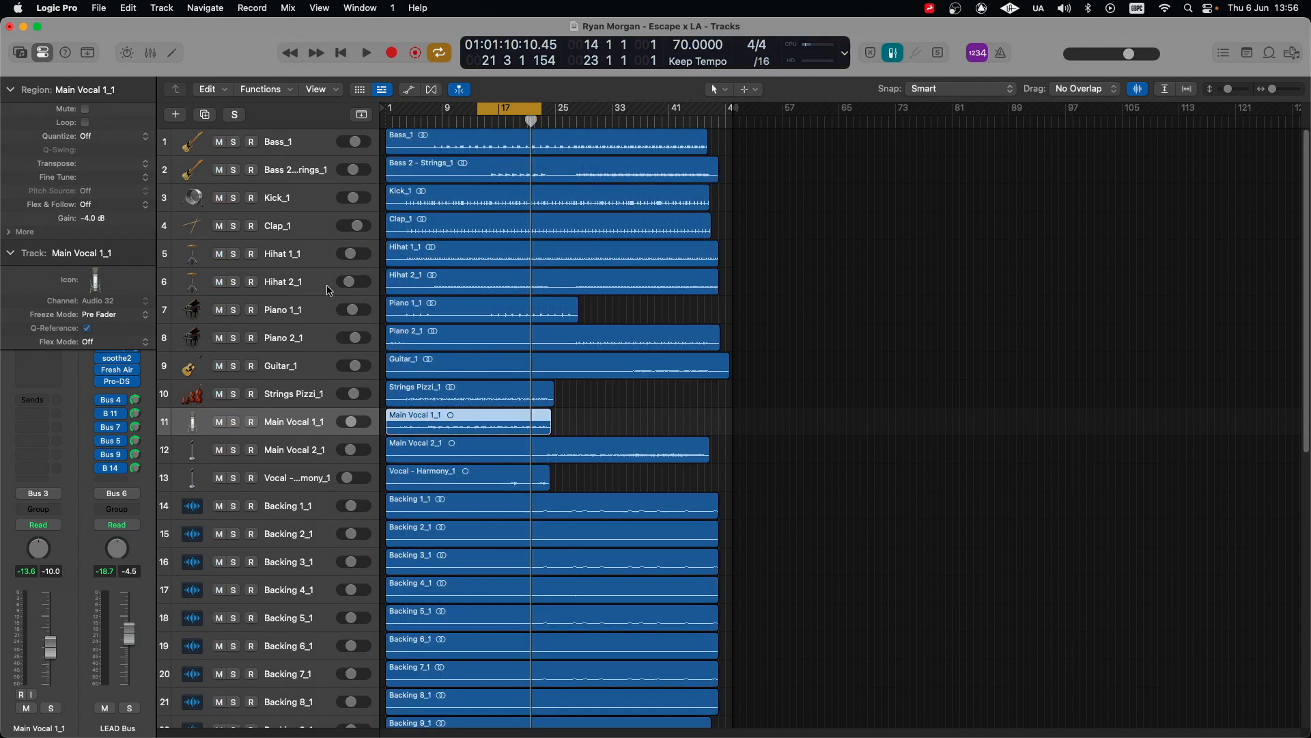
pyautogui.click(285, 285)
pyautogui.click(294, 257)
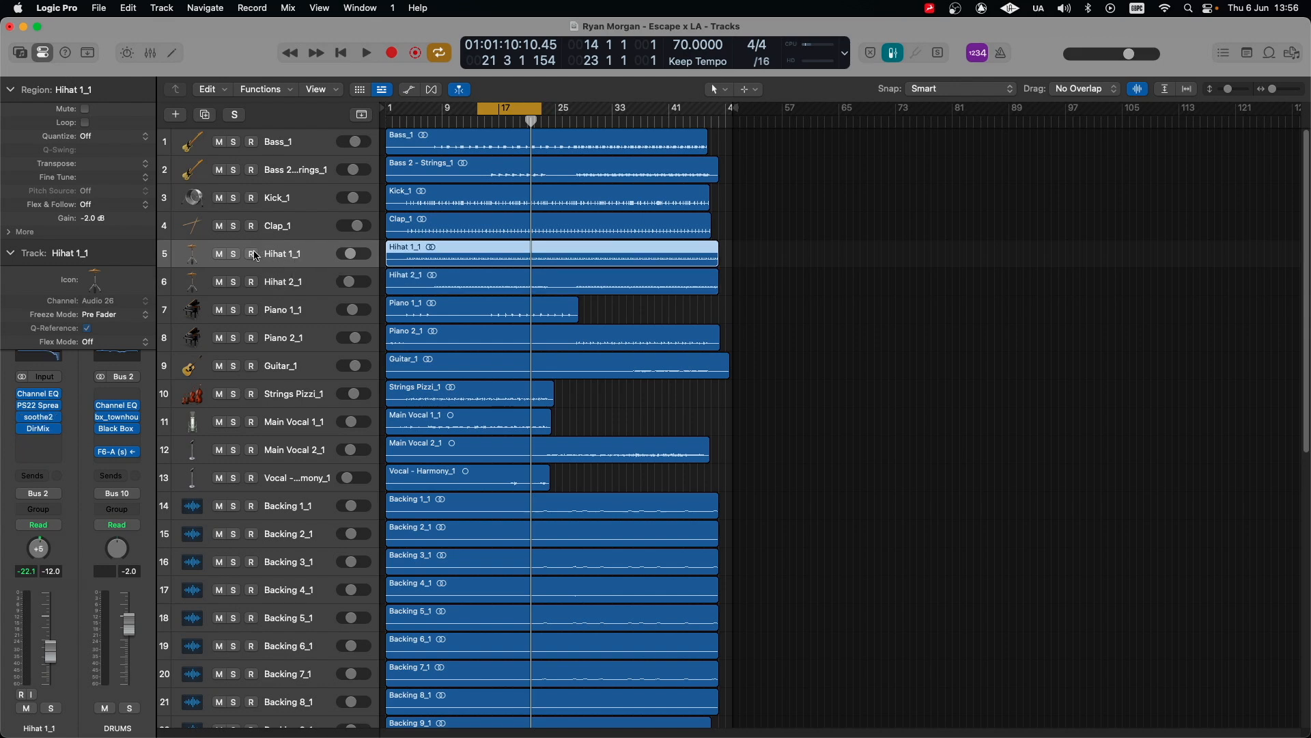
pyautogui.click(237, 256)
pyautogui.press('space')
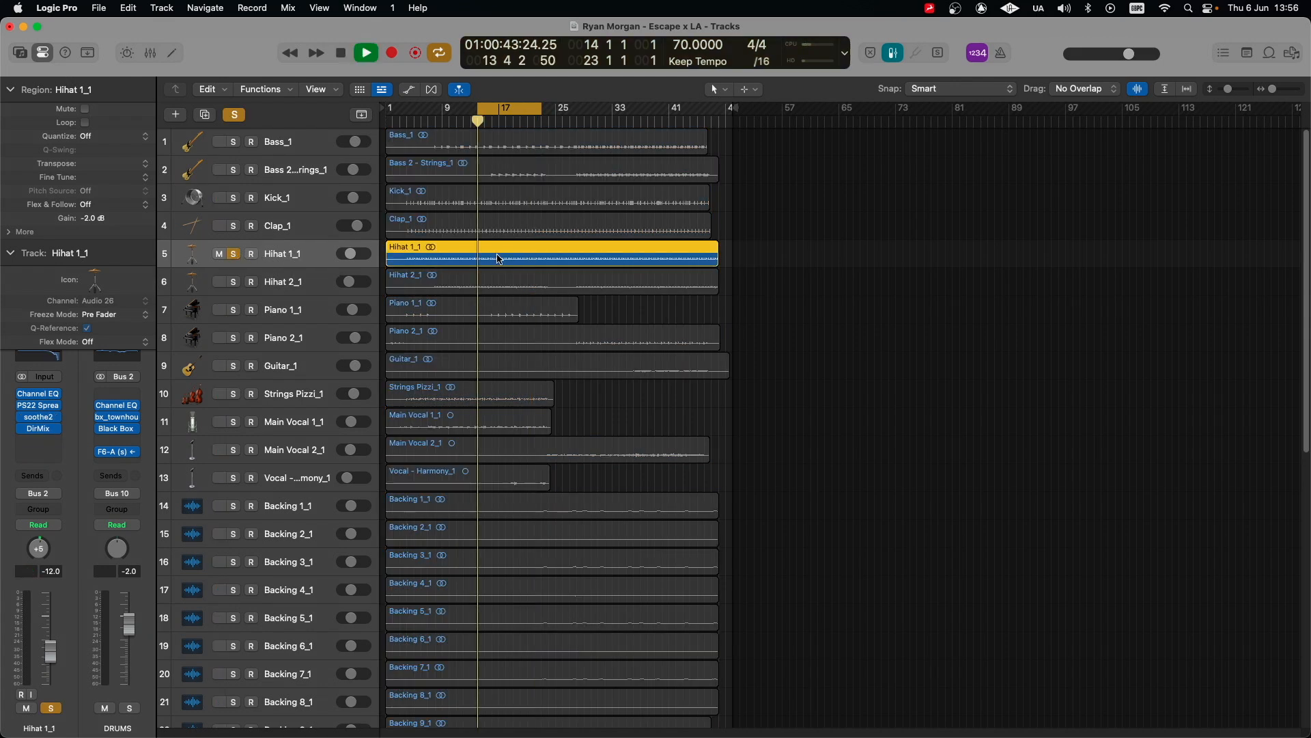
pyautogui.click(236, 283)
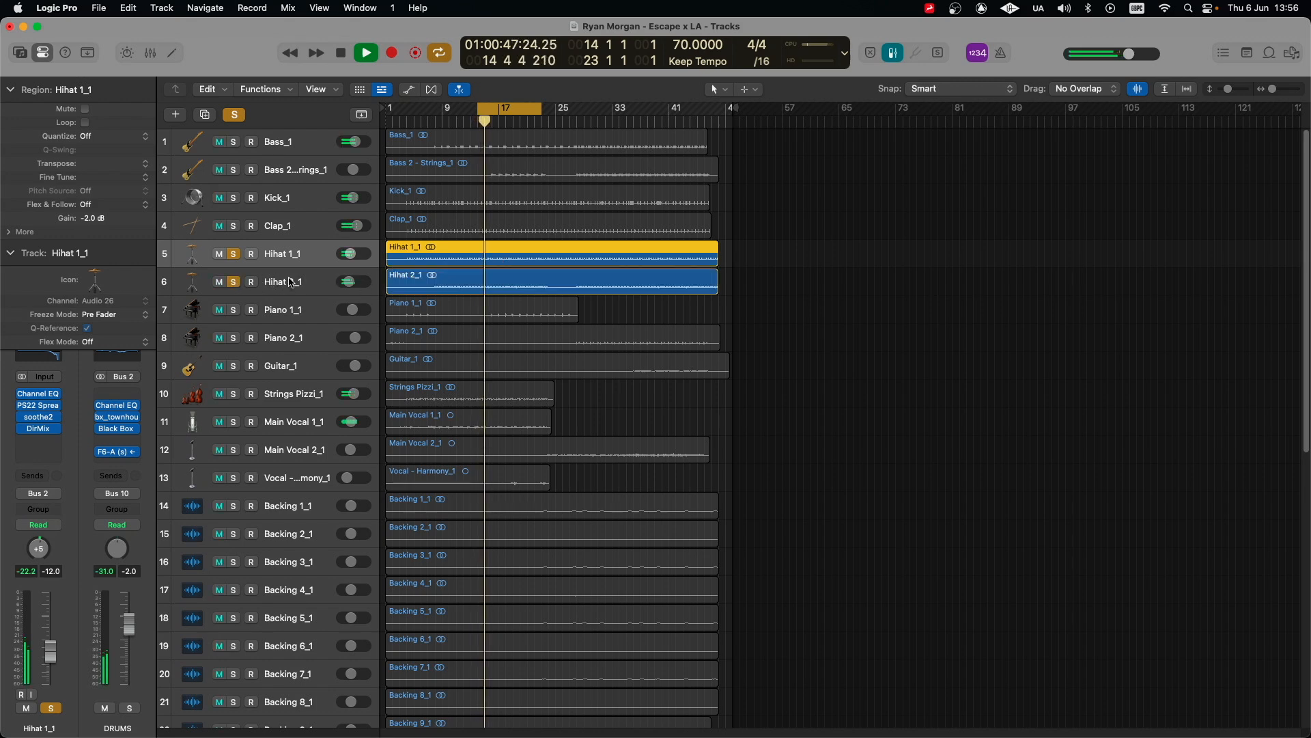
pyautogui.press('space')
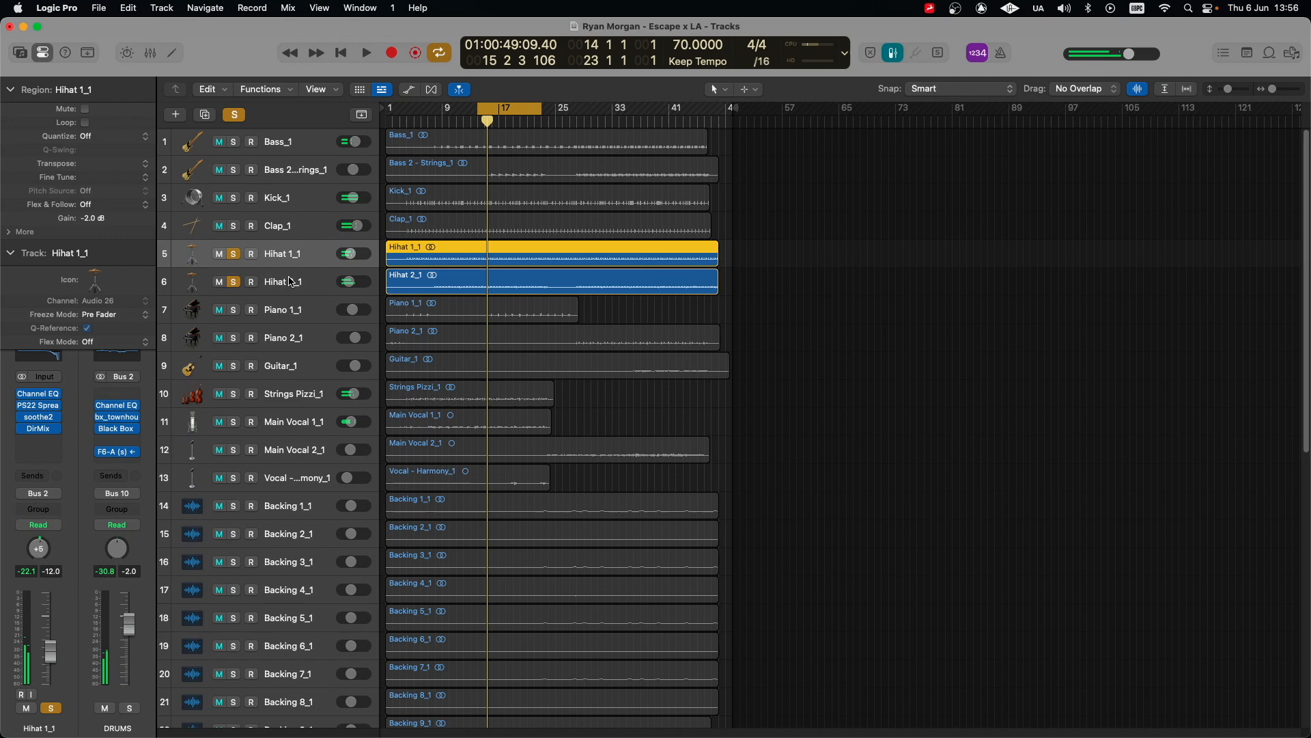
# Bypass DirMix on both hi-hat tracks and play them back, unsoloing Hihat 1_1 to isolate Hihat 2_1.
pyautogui.click(292, 281)
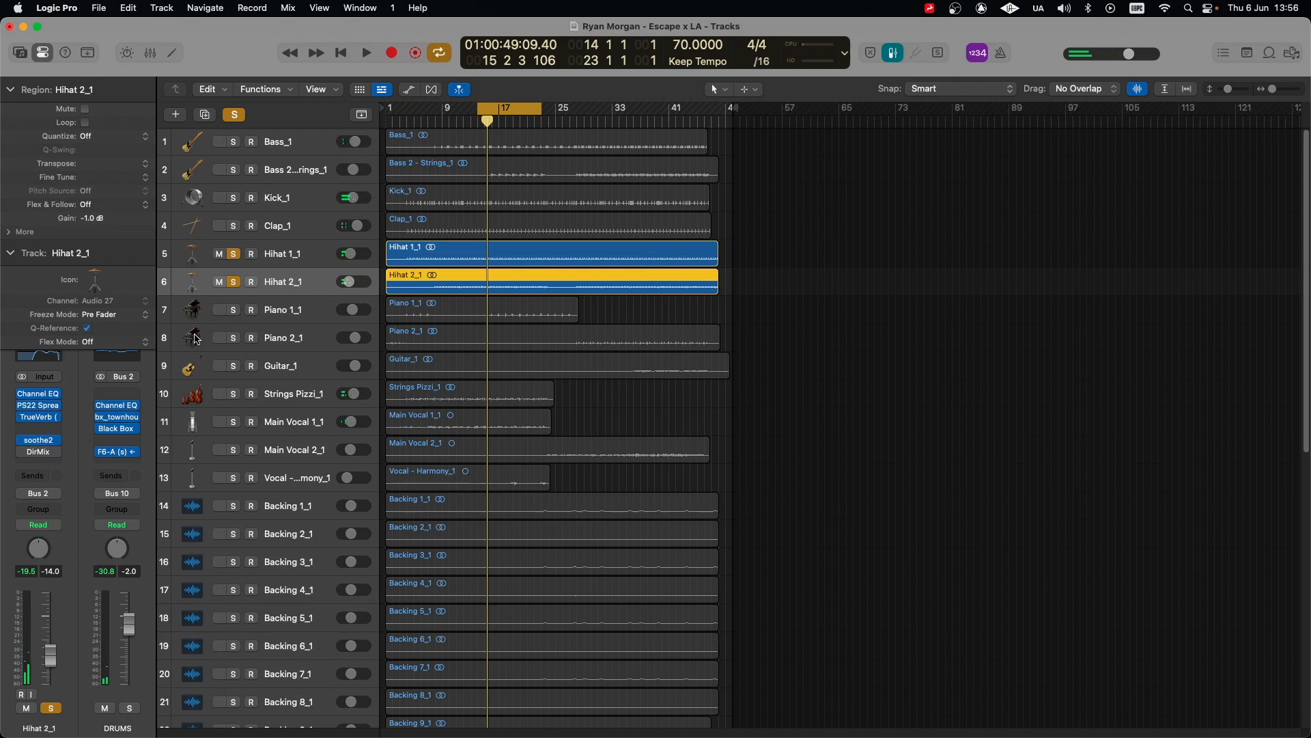
pyautogui.click(292, 256)
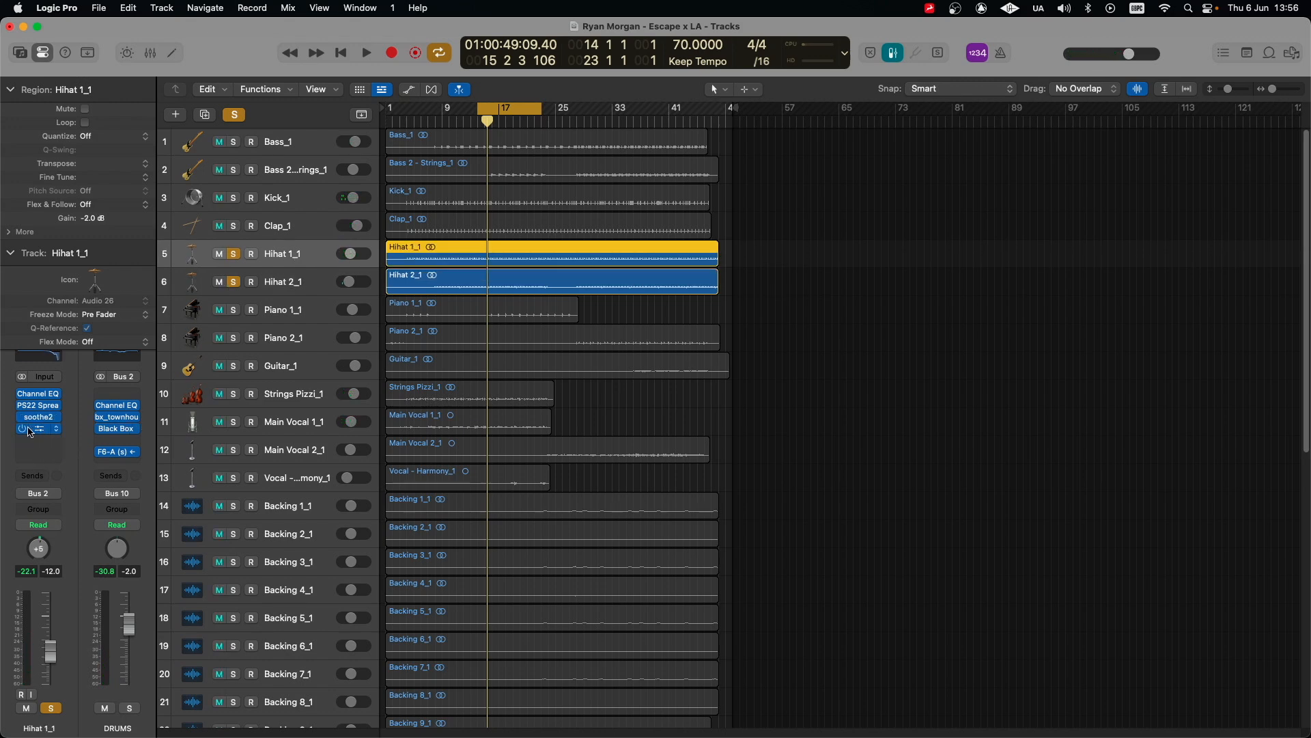
pyautogui.press('space')
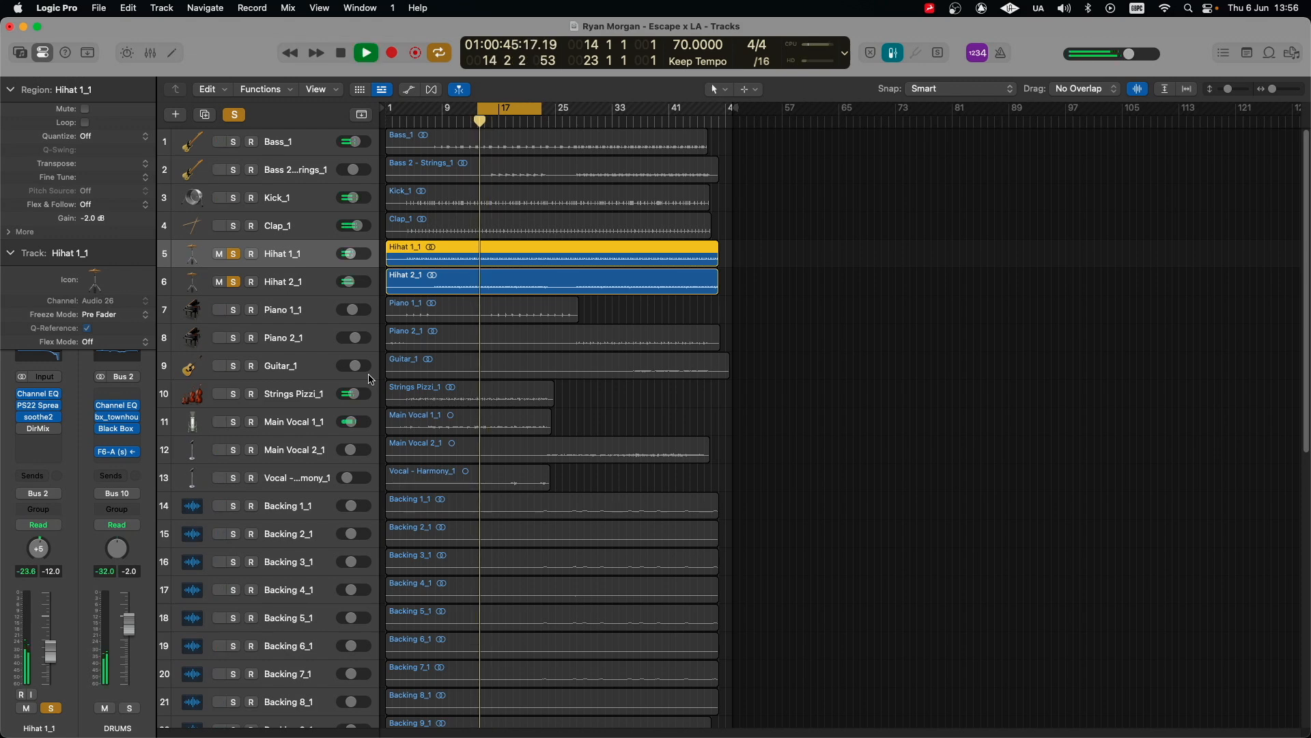
pyautogui.click(235, 255)
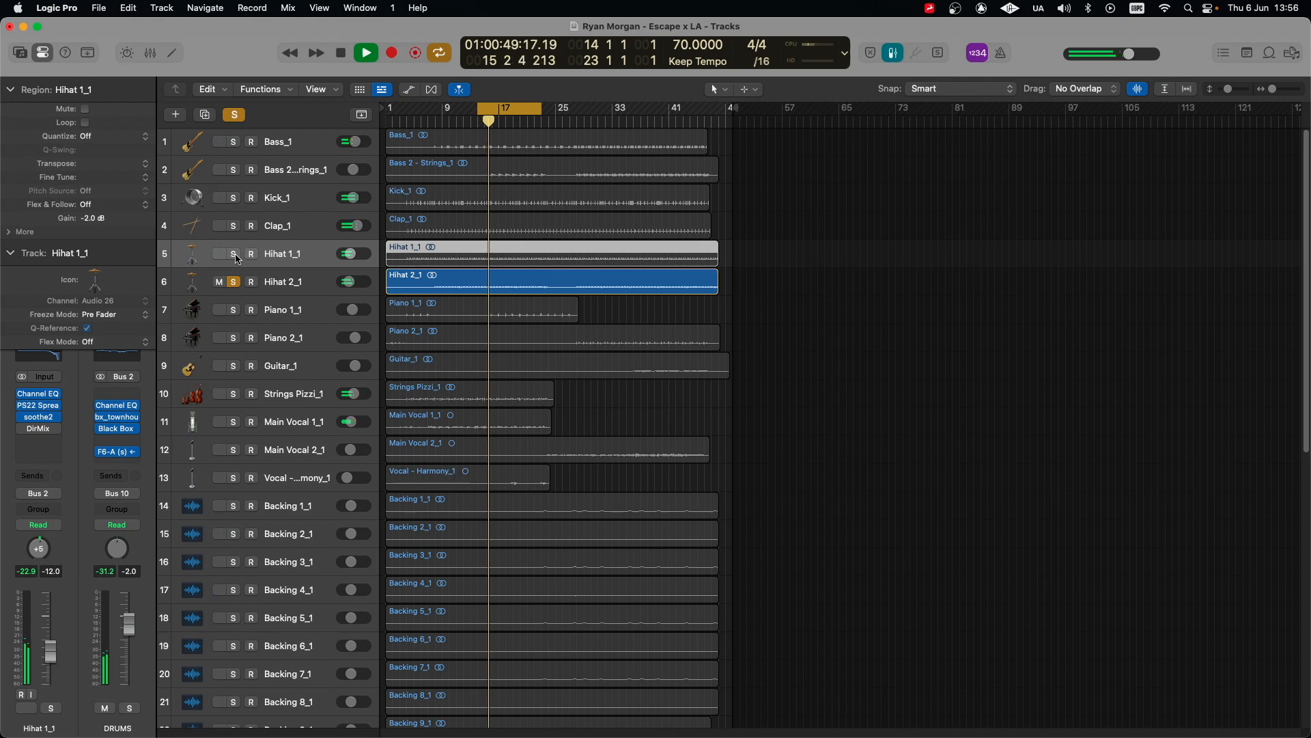
# Solo Main Vocal 1_1 alongside Hihat 2_1, play the two together with the vocal track selected, and stop playback.
pyautogui.press('space')
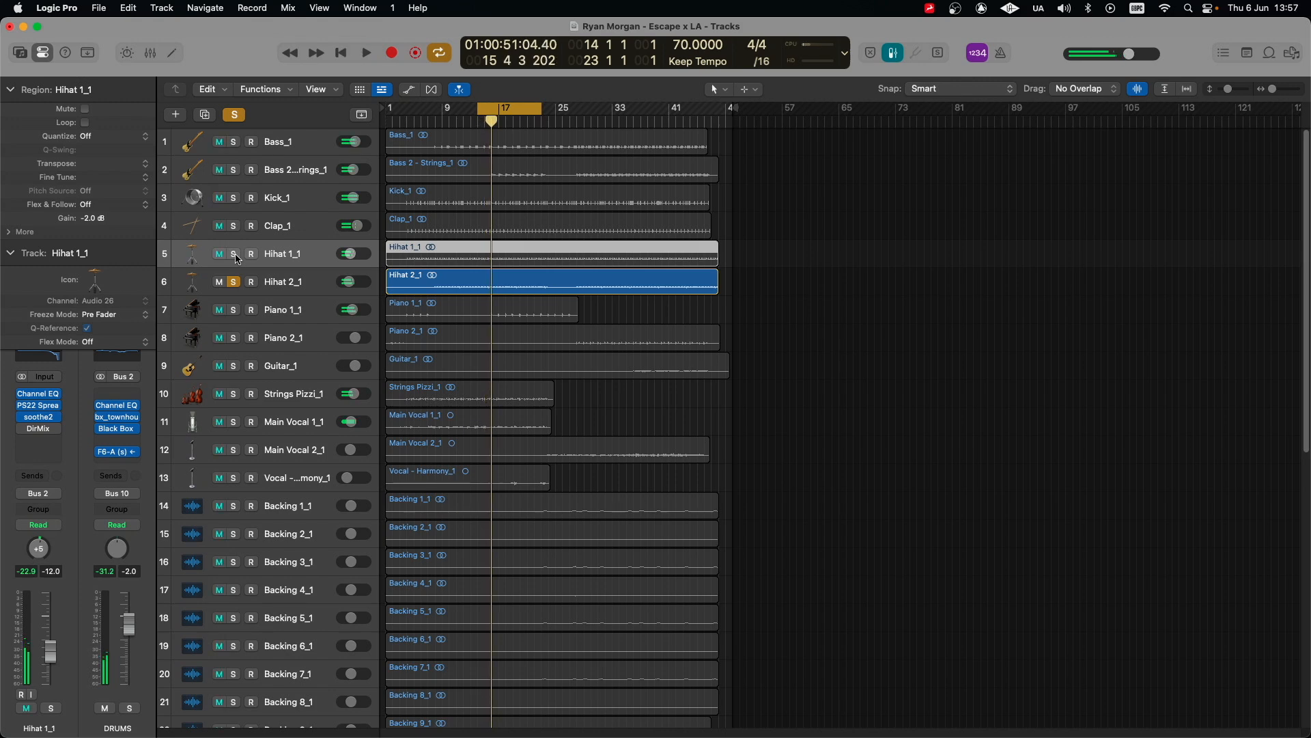
pyautogui.click(282, 284)
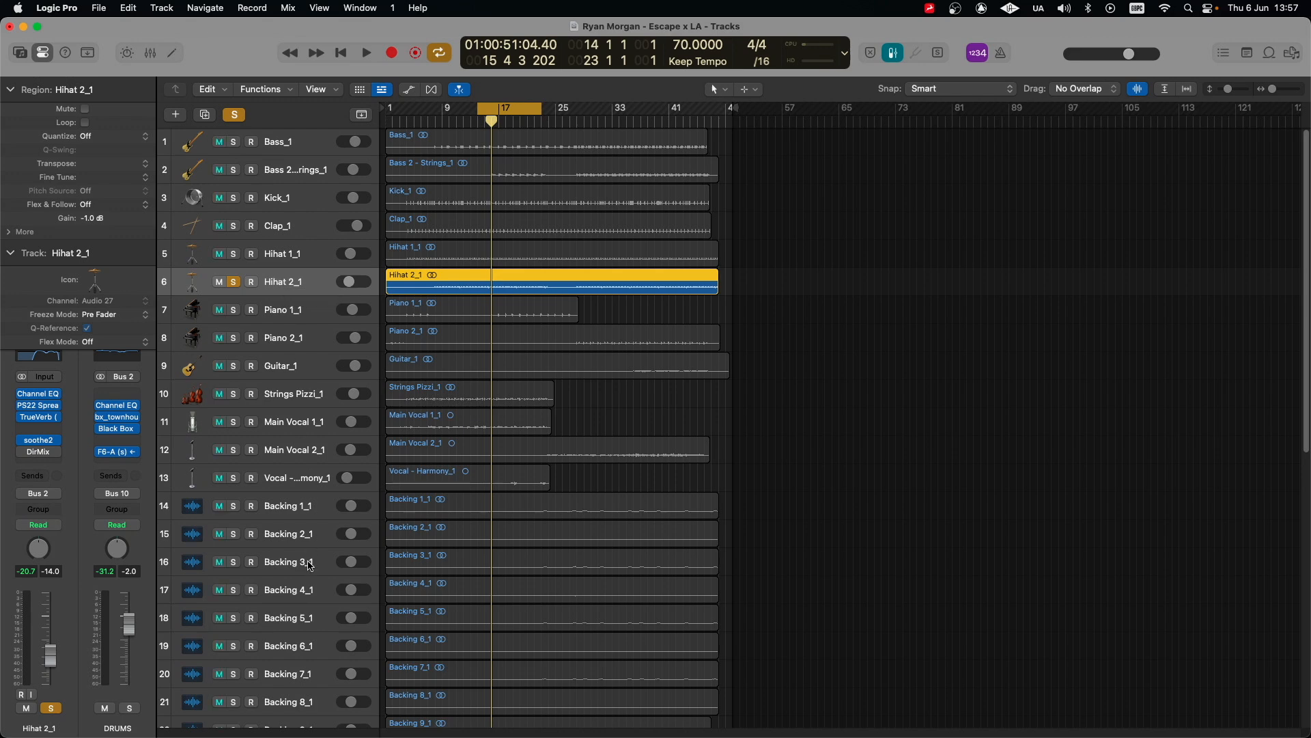
pyautogui.scroll(-6, 311, 563)
pyautogui.scroll(-12, 311, 564)
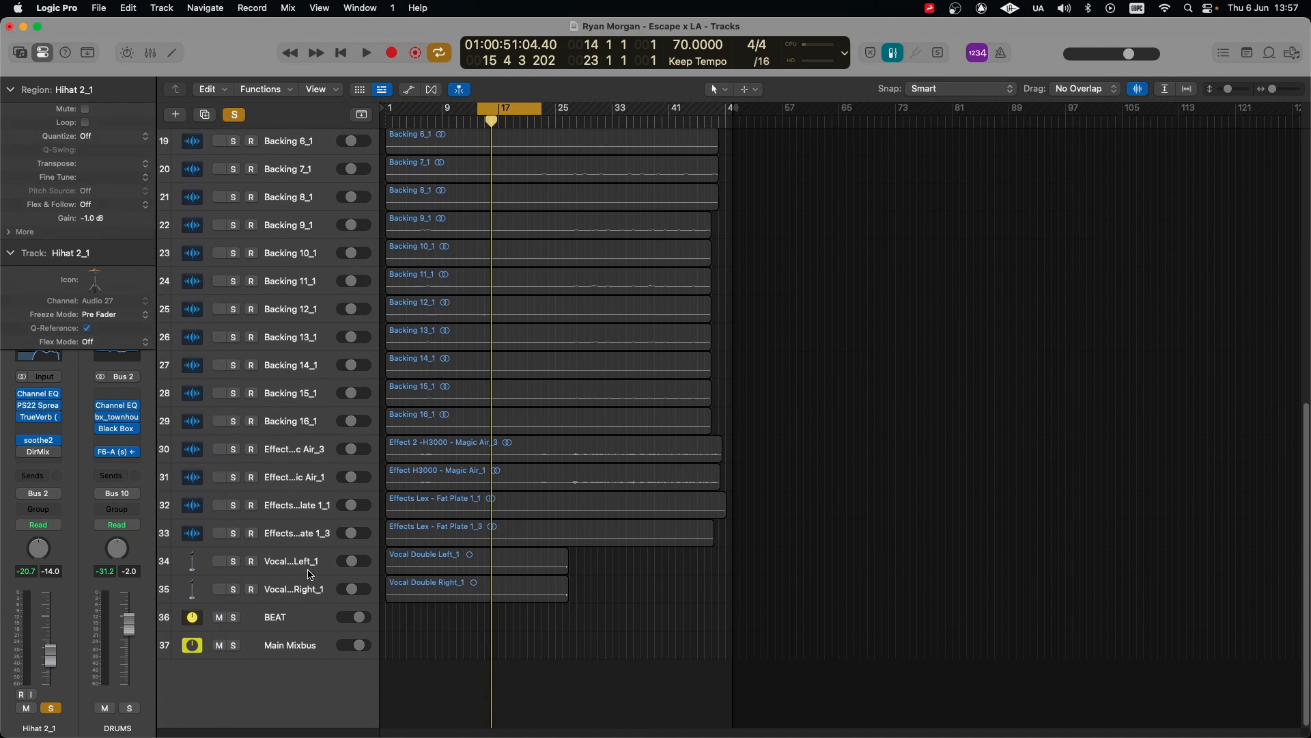
pyautogui.scroll(13, 310, 575)
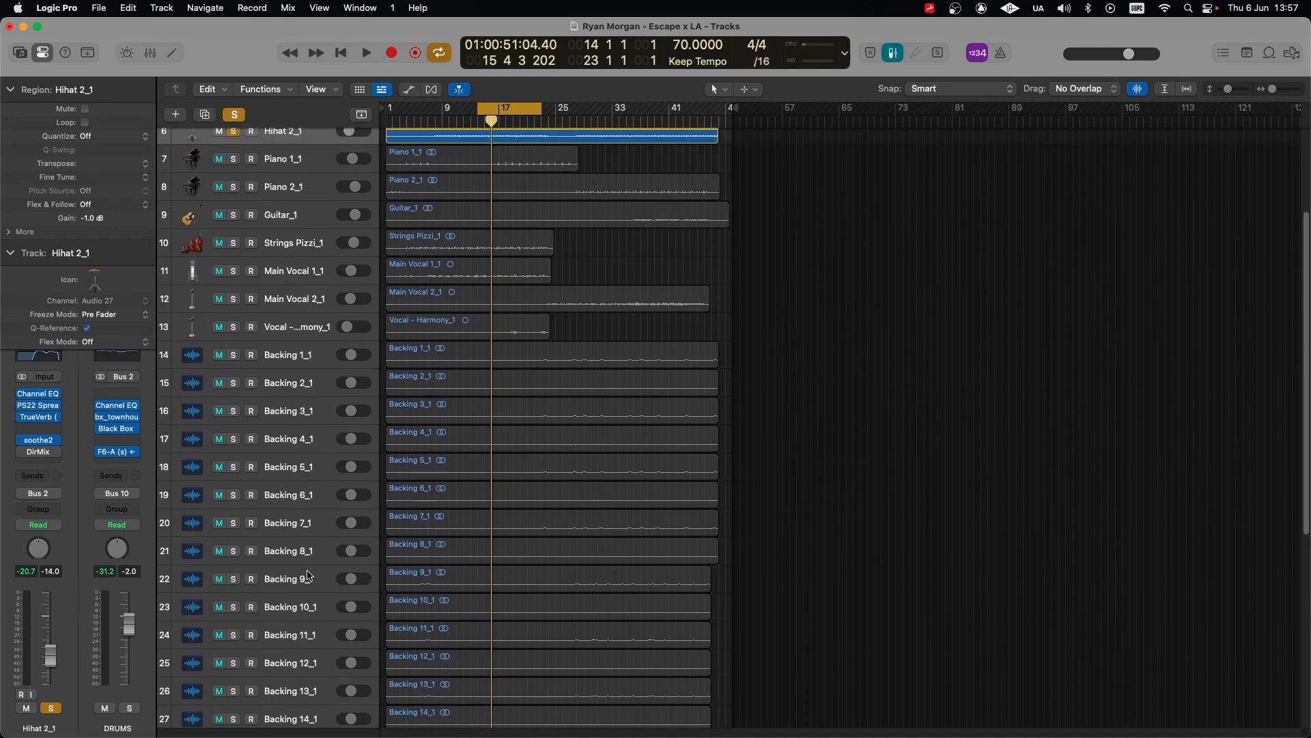
pyautogui.scroll(5, 310, 575)
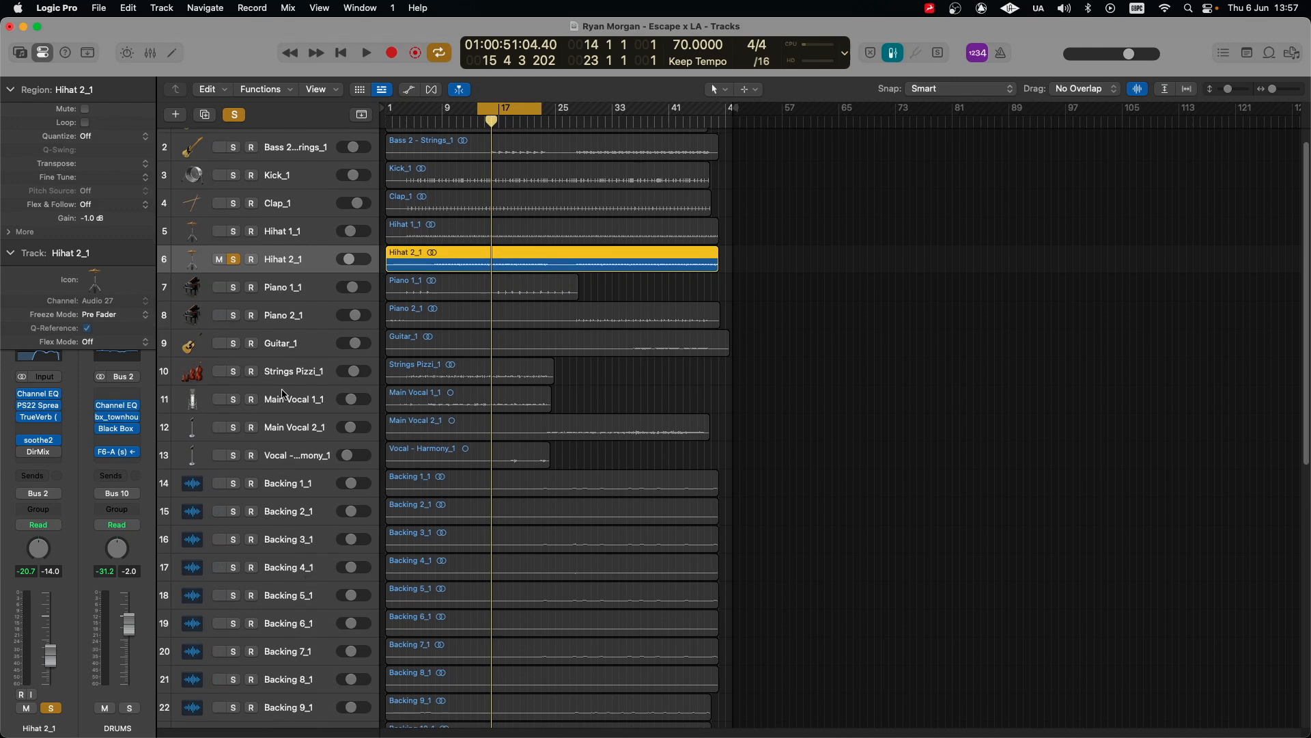
pyautogui.click(234, 399)
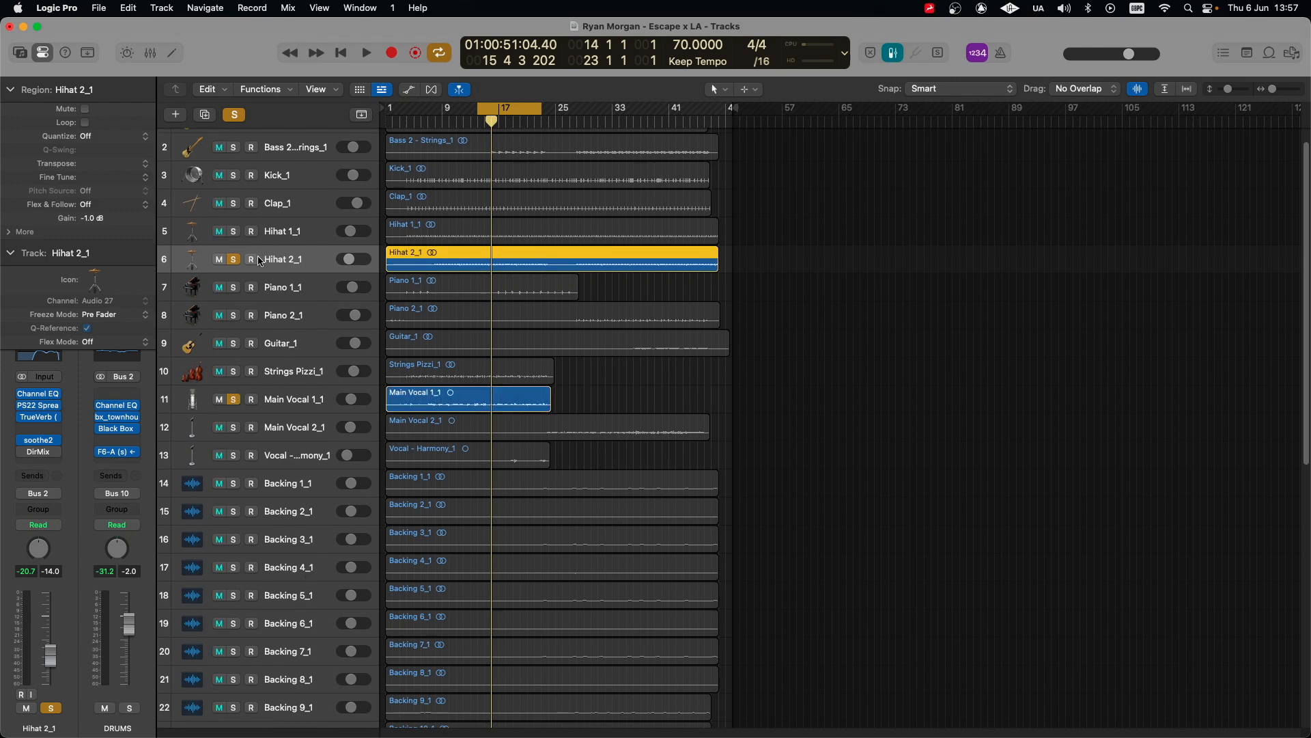
pyautogui.press('space')
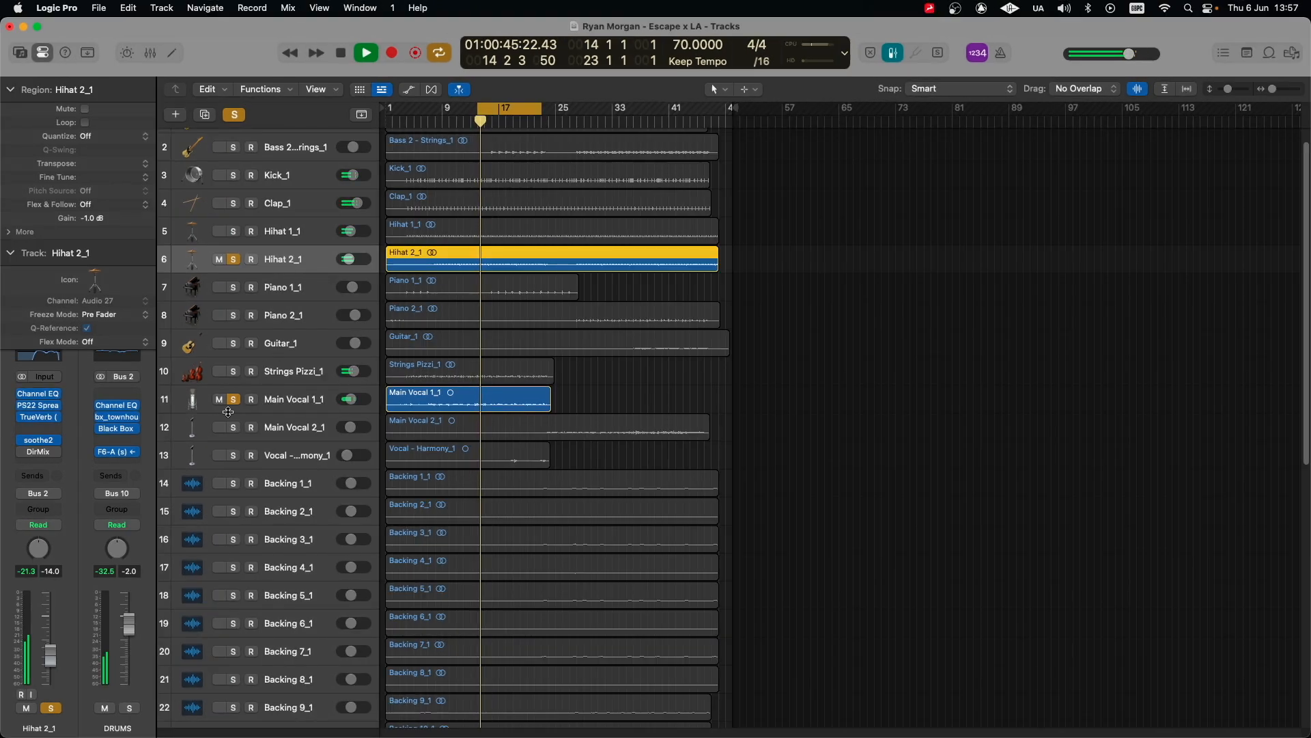
pyautogui.click(228, 408)
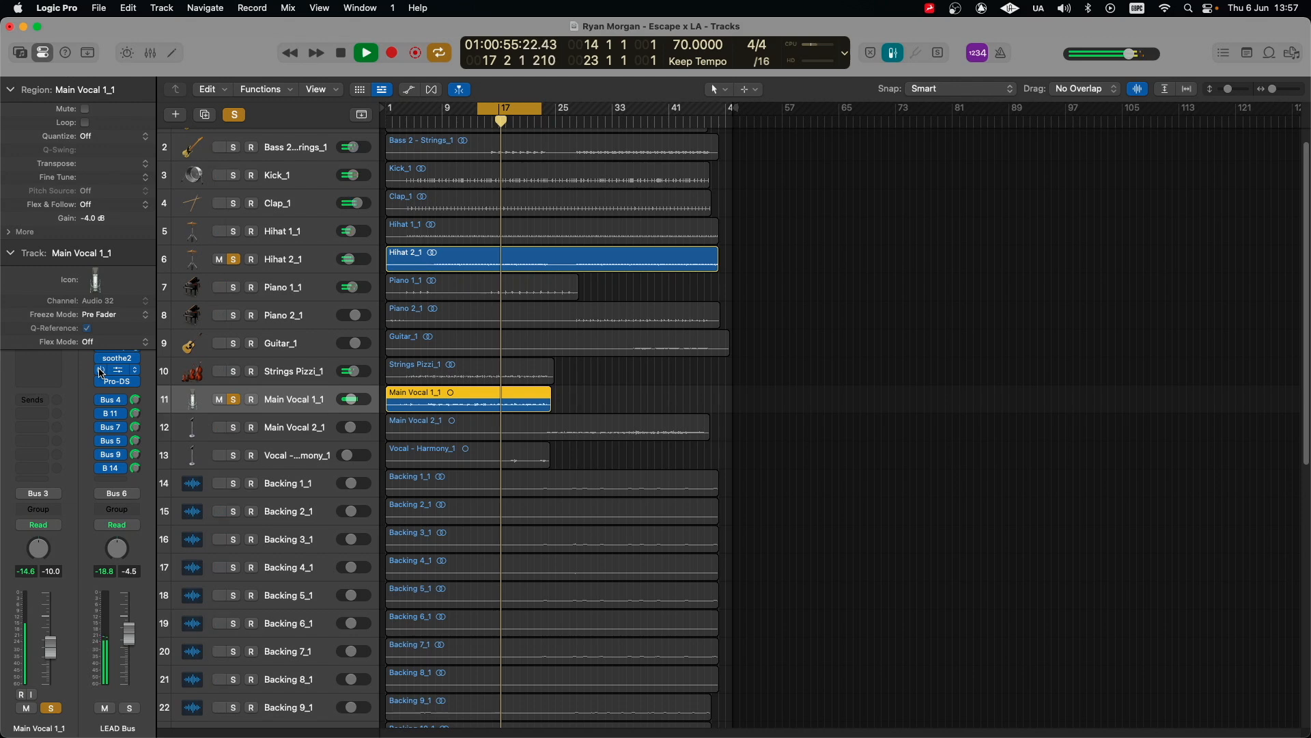
pyautogui.press('space')
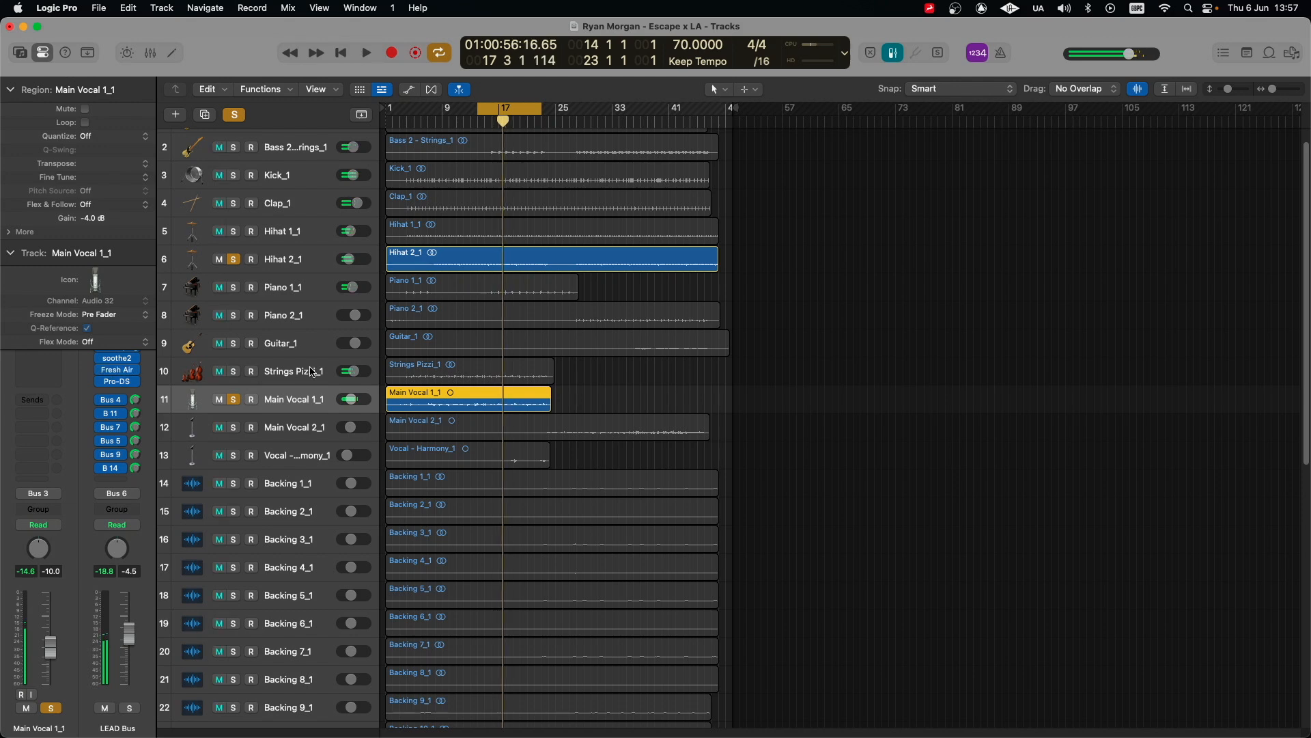
# Re-enable Direction Mixer on Hihat 2_1 and close its plug-in window.
pyautogui.click(290, 259)
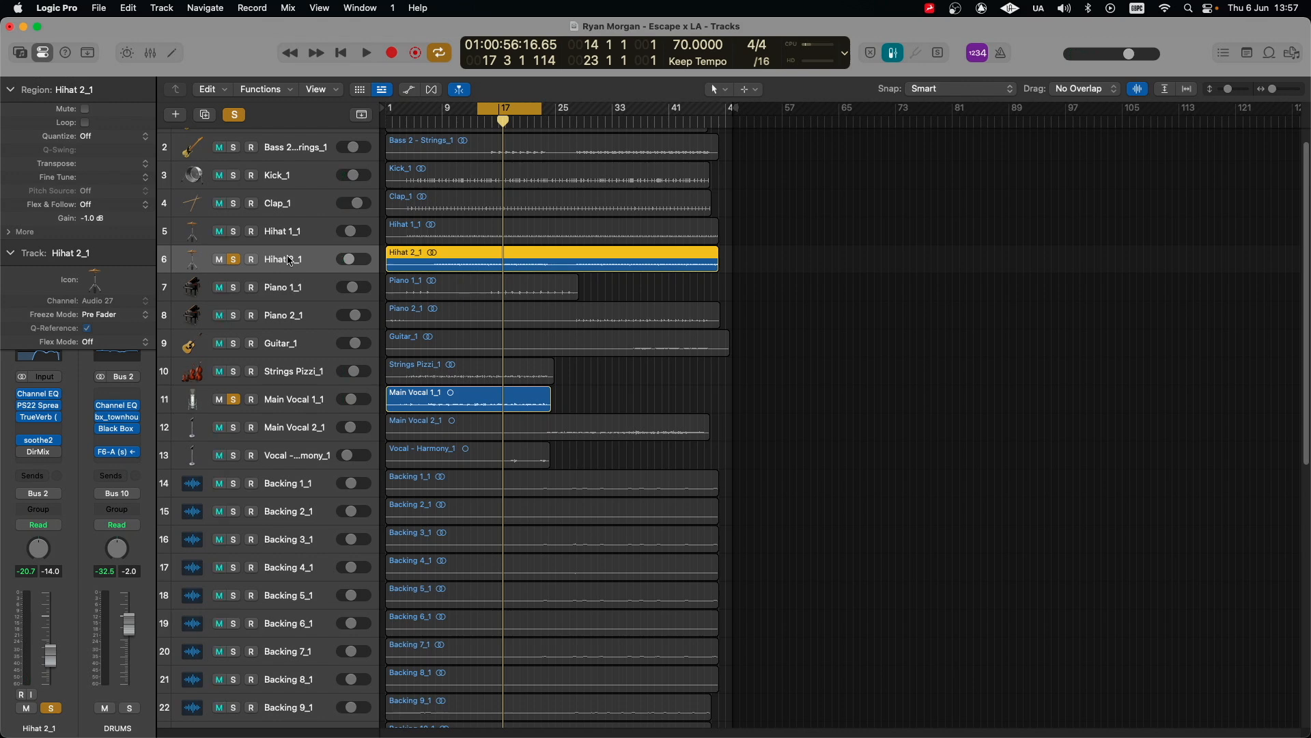
pyautogui.click(42, 455)
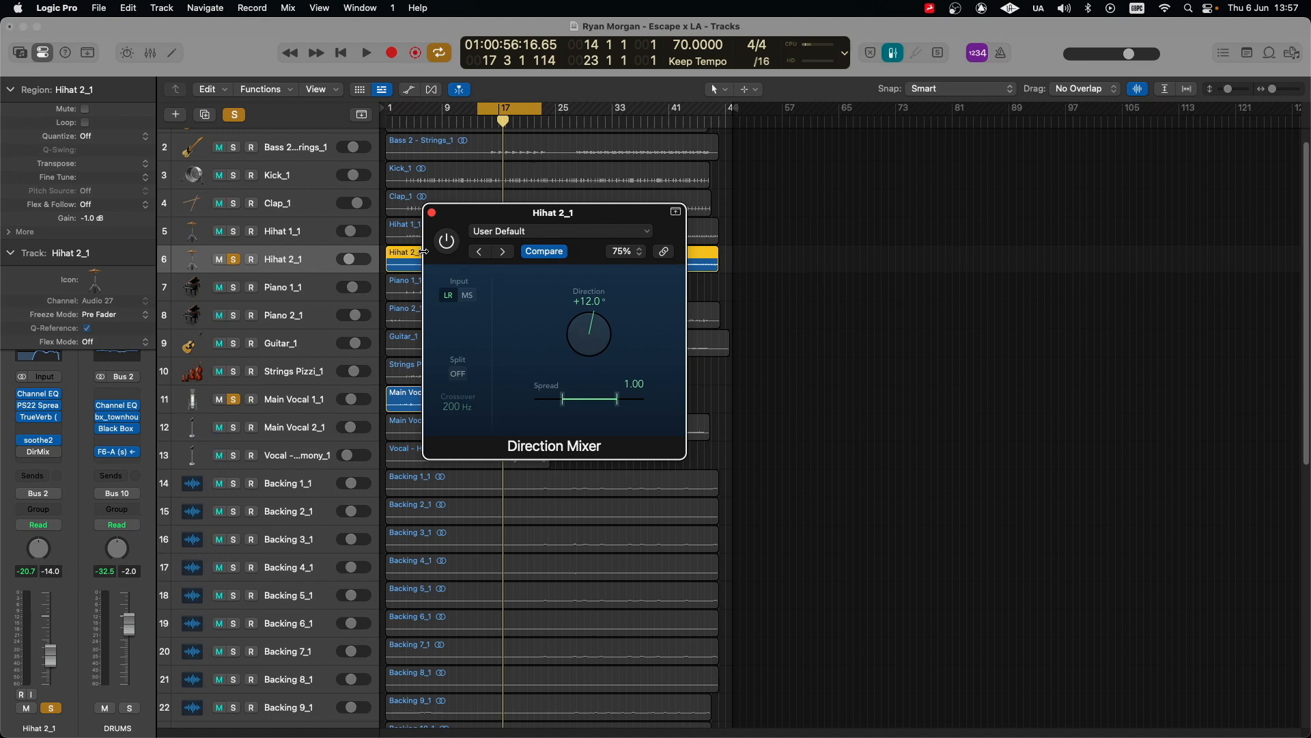
pyautogui.click(450, 243)
pyautogui.click(432, 213)
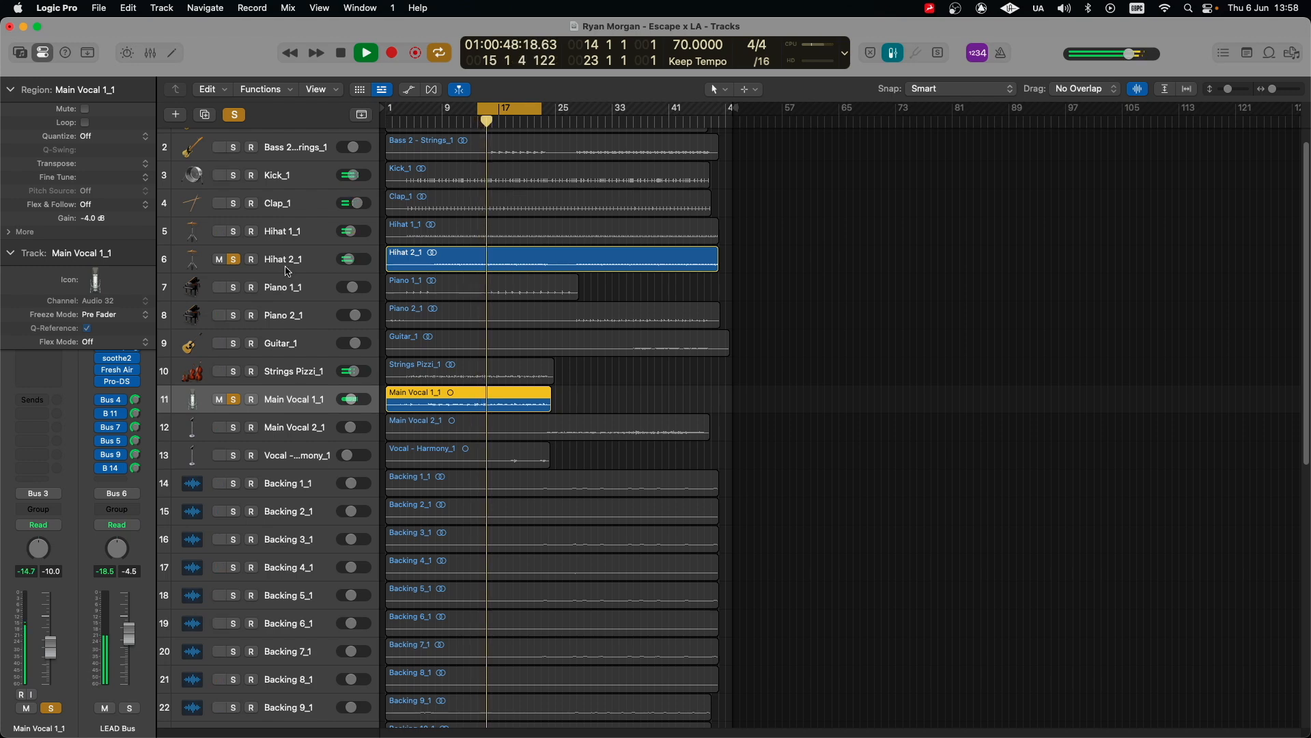
# Compare Hihat 2_1 against the vocal with Direction Mixer bypassed and enabled during playback, leave it enabled and close the plug-in.
pyautogui.click(287, 271)
pyautogui.moveTo(28, 457)
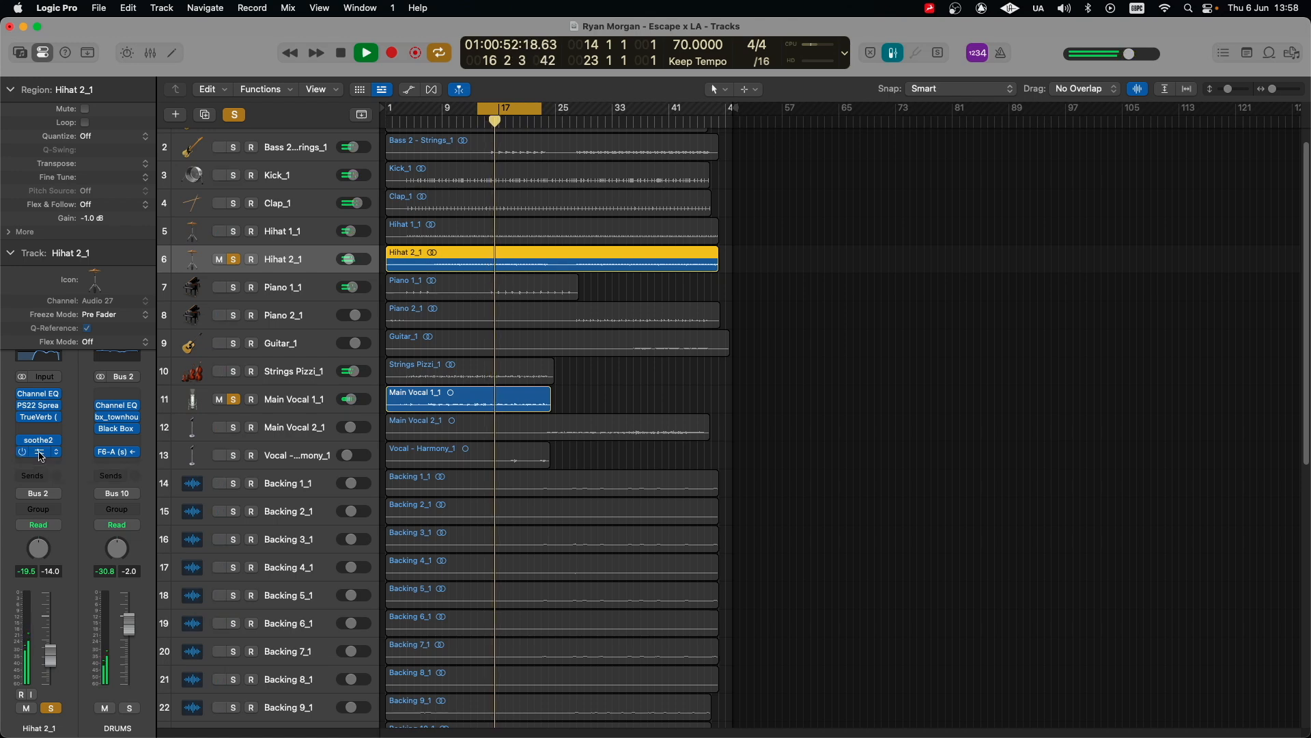
pyautogui.click(39, 452)
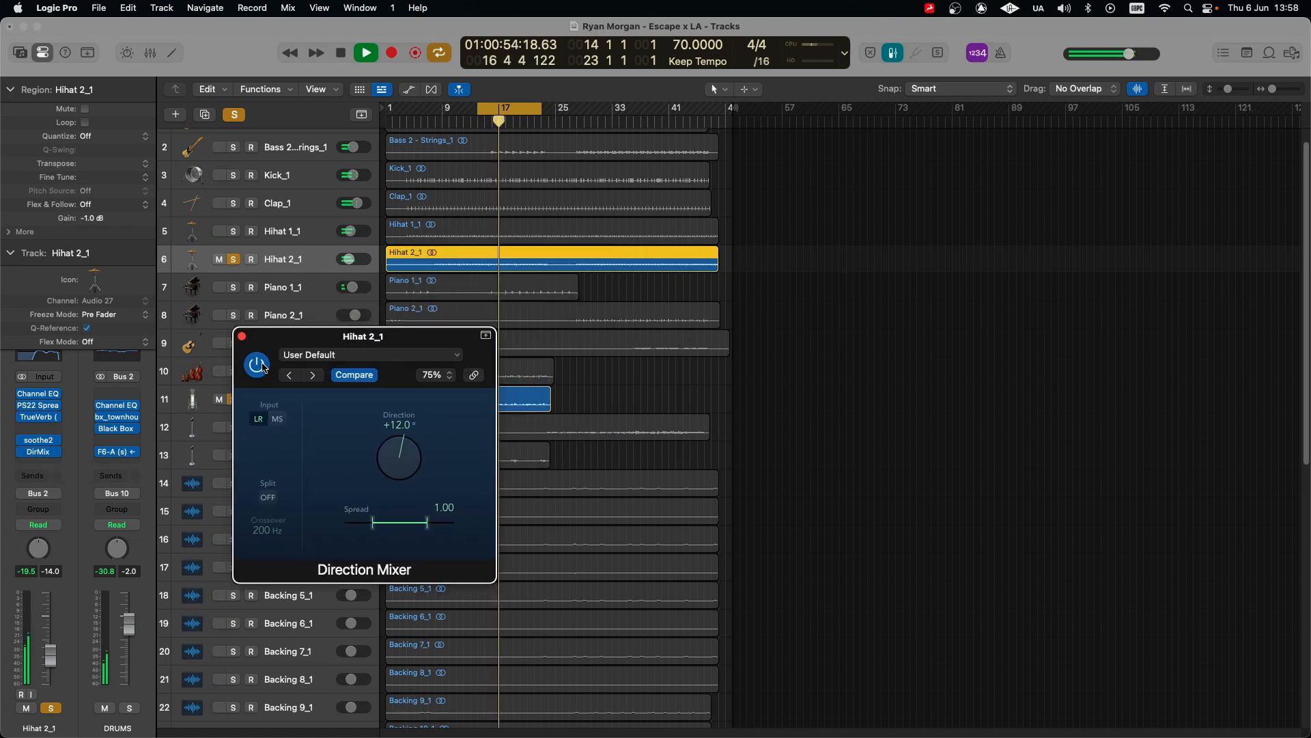
pyautogui.click(258, 365)
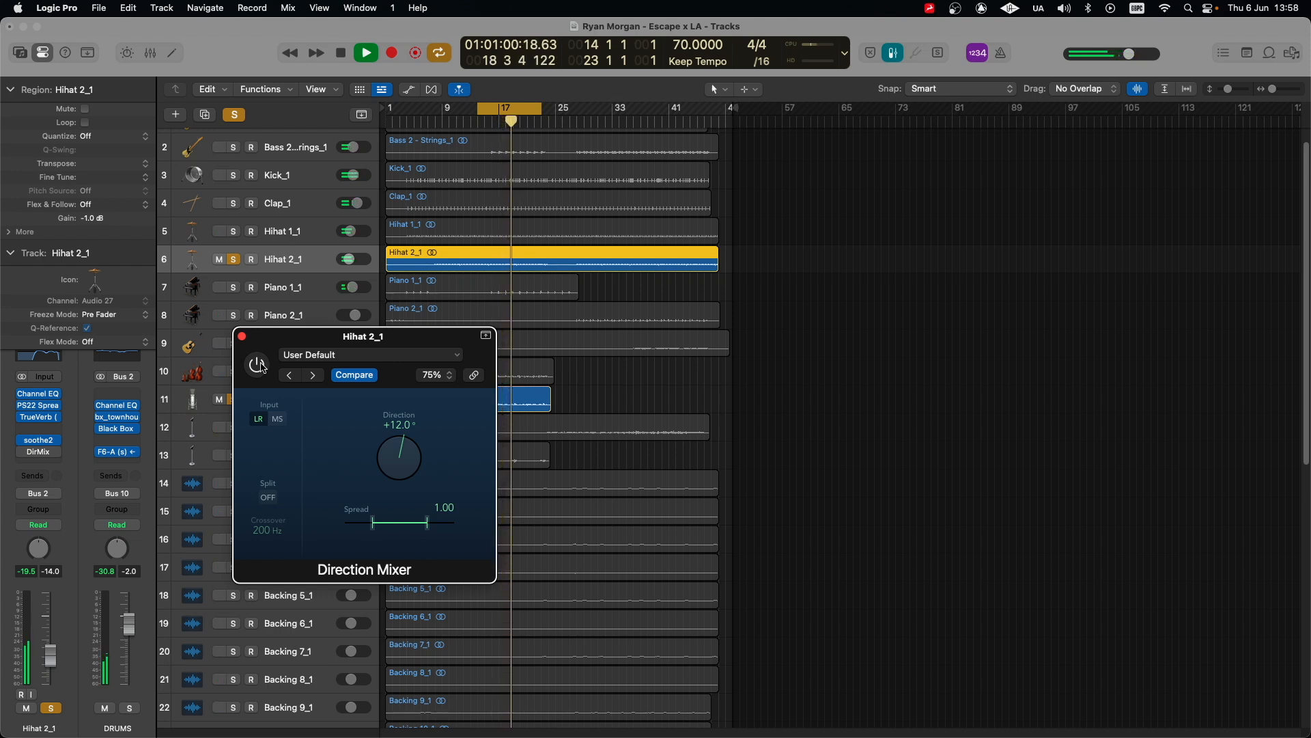
pyautogui.click(260, 366)
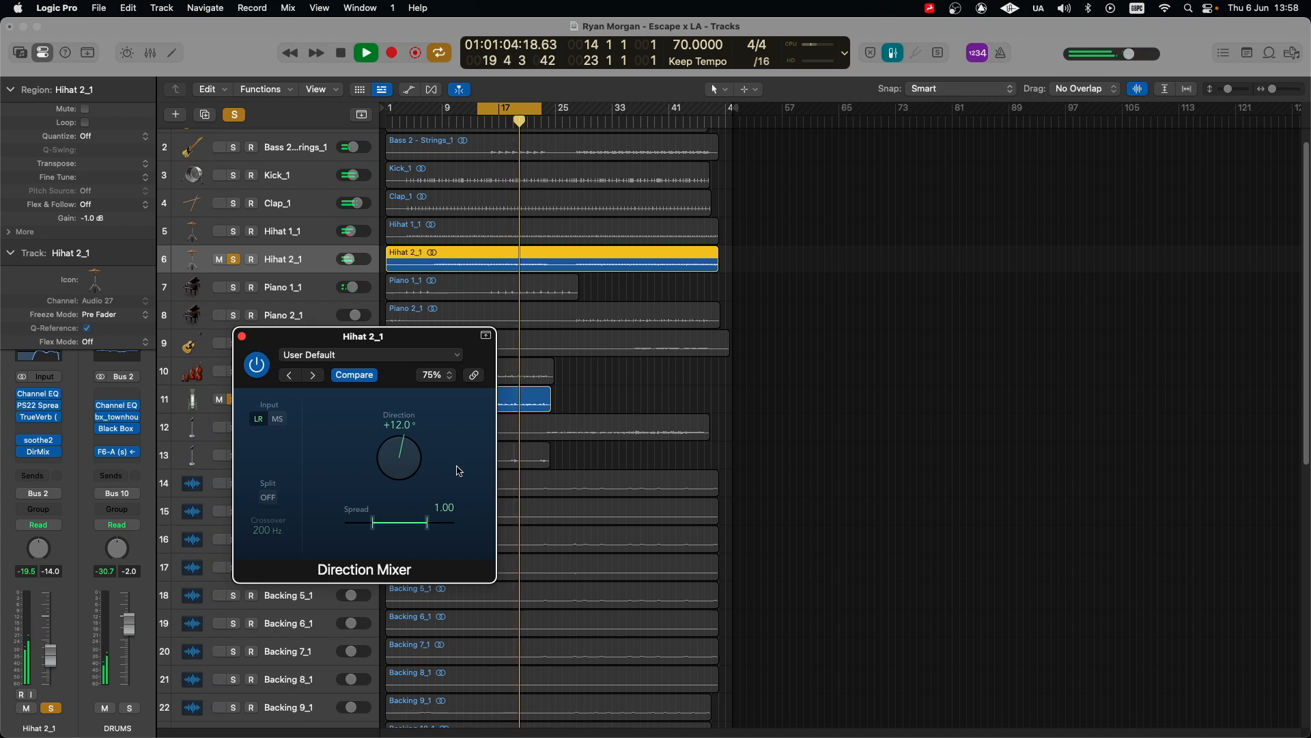
pyautogui.moveTo(421, 467)
pyautogui.mouseDown()
pyautogui.moveTo(439, 440)
pyautogui.moveTo(425, 465)
pyautogui.mouseUp()
pyautogui.press('space')
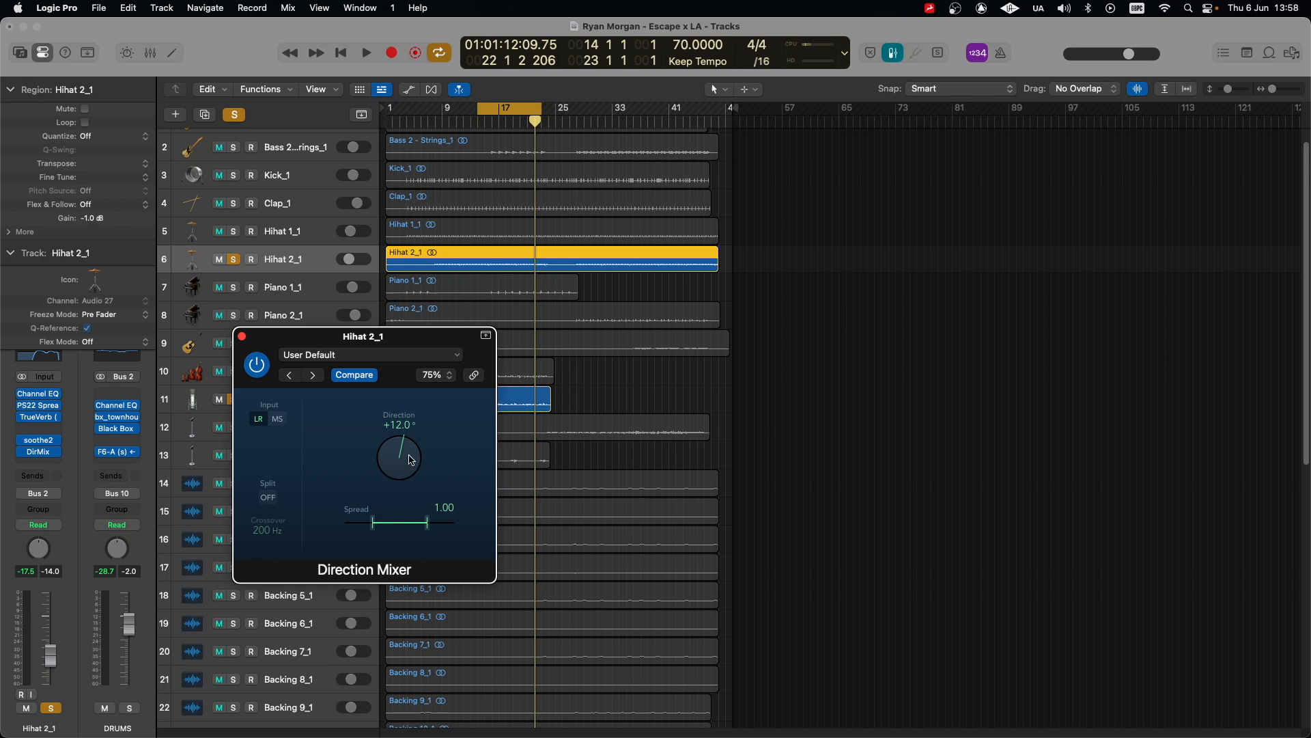
pyautogui.moveTo(430, 442); pyautogui.dragTo(415, 462)
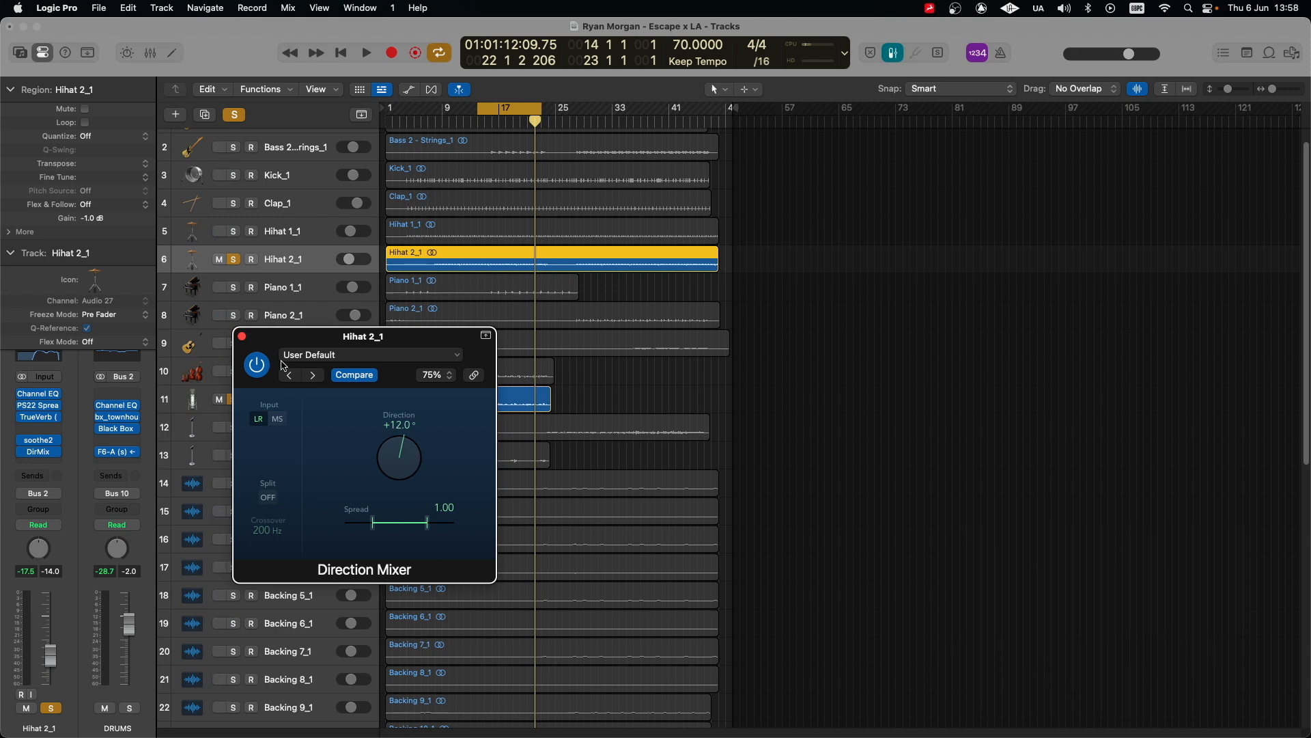
pyautogui.click(243, 337)
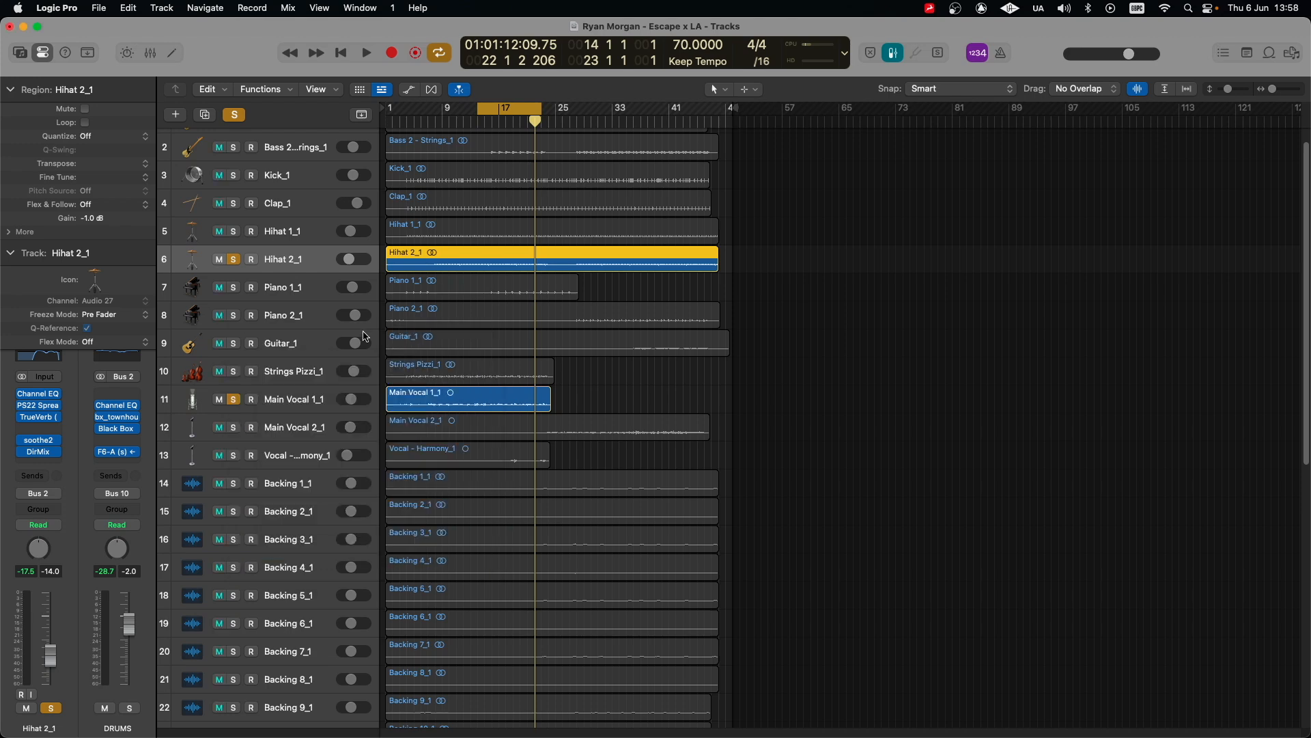
# Re-enable Direction Mixer on Hihat 1_1, and unsolo Hihat 2_1 and Main Vocal 1_1.
pyautogui.click(290, 231)
pyautogui.click(234, 261)
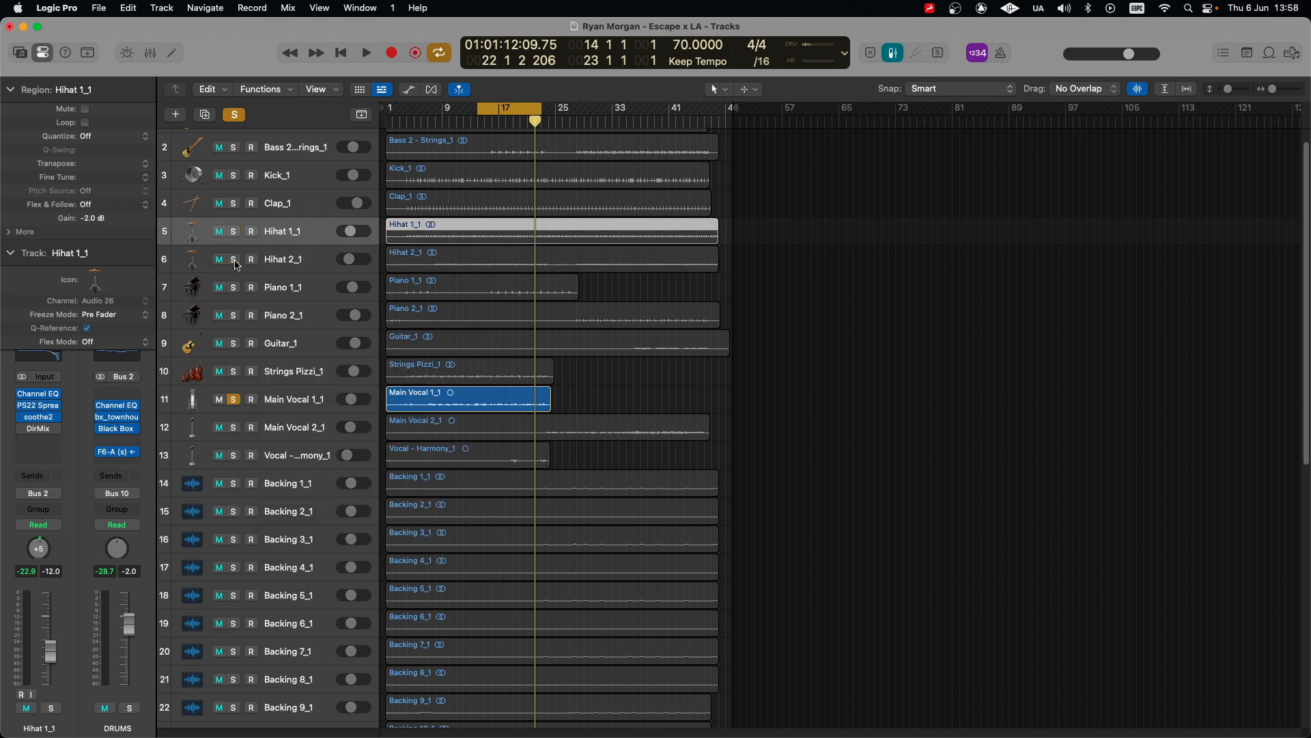
pyautogui.click(42, 431)
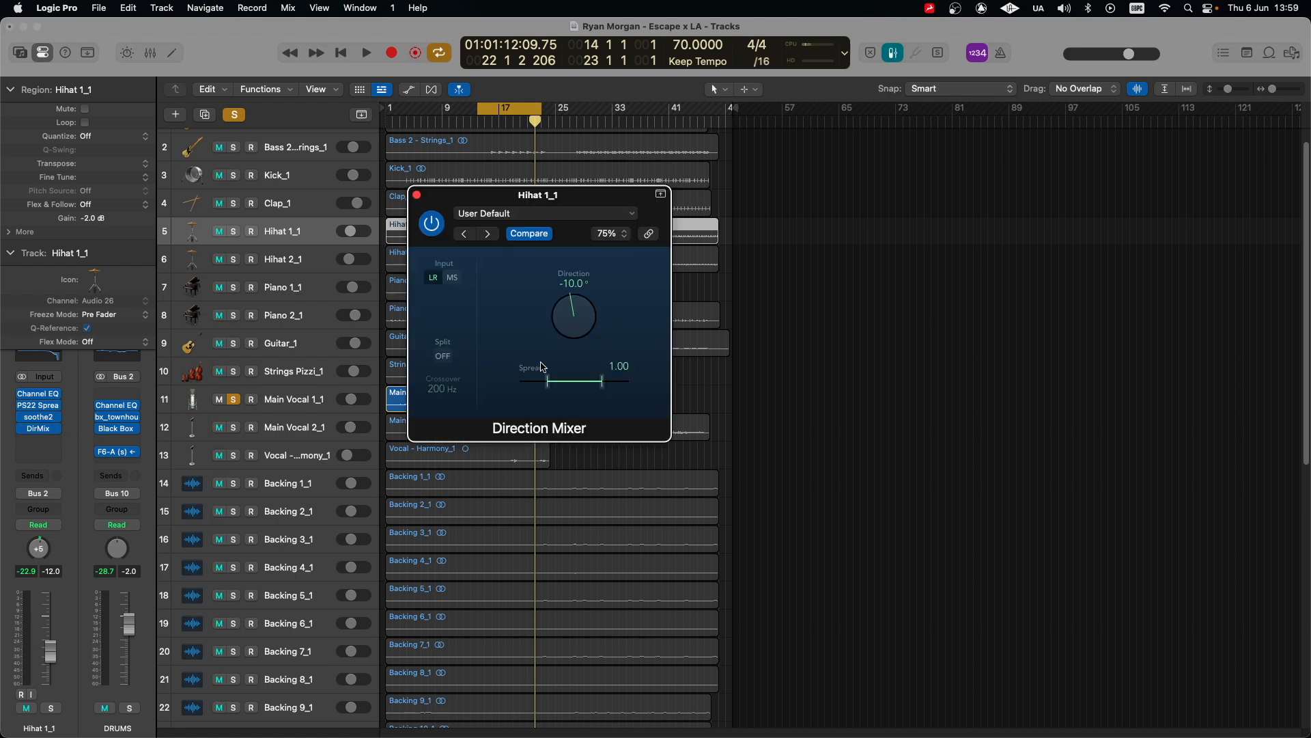
pyautogui.click(417, 195)
pyautogui.click(236, 399)
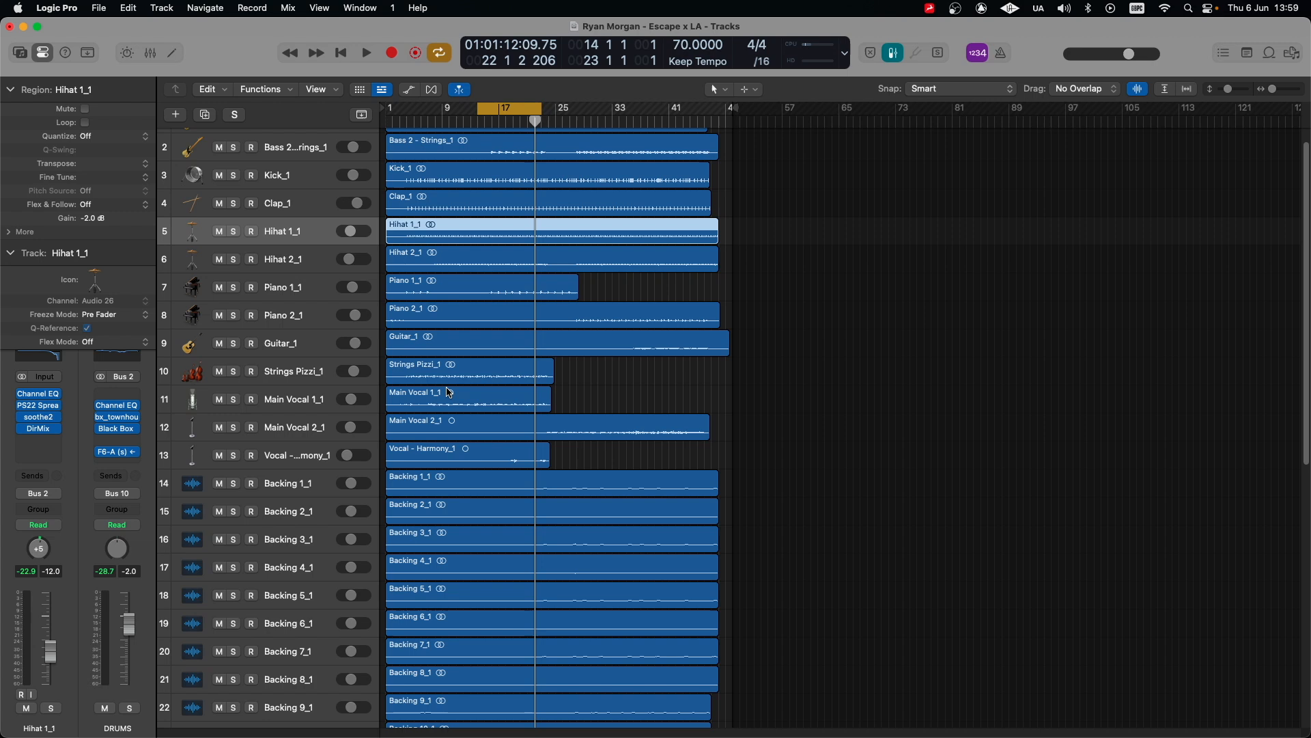
# Solo Bass 2 - Strings_1 and Kick_1 and play them together.
pyautogui.scroll(1, 319, 267)
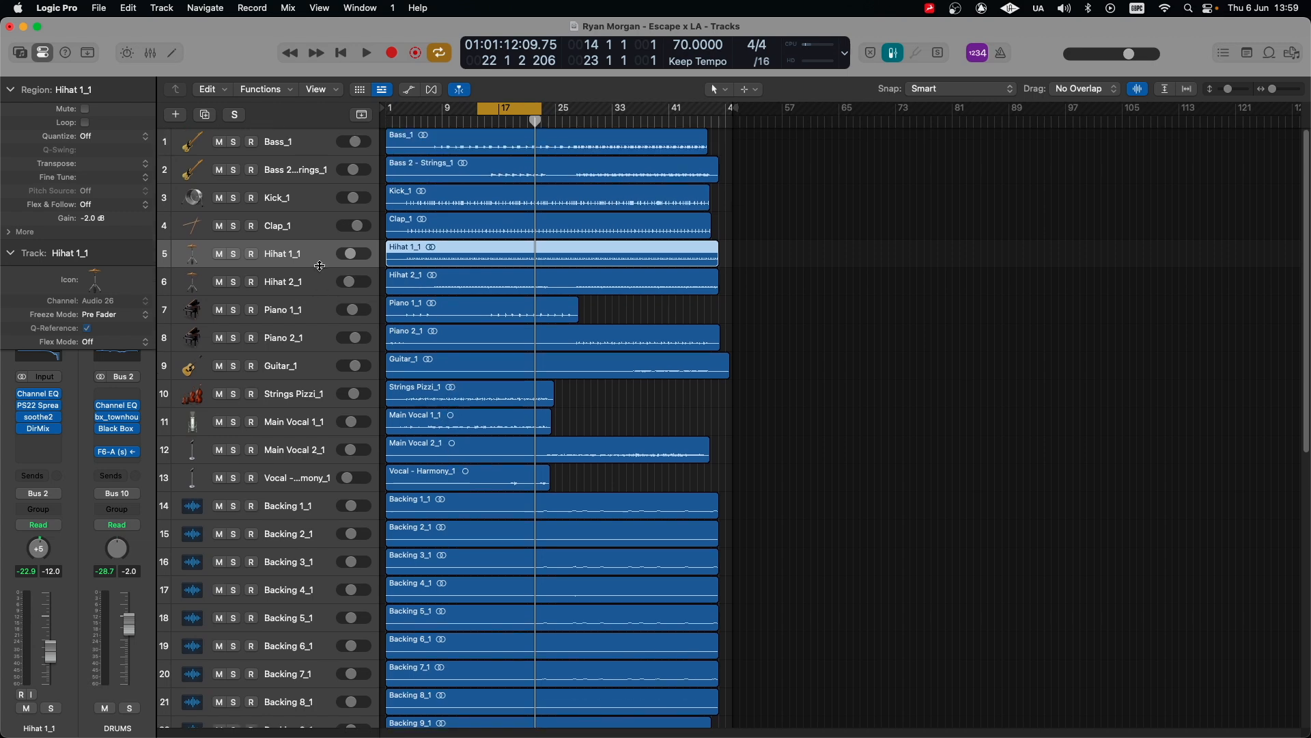
pyautogui.click(281, 202)
pyautogui.click(288, 174)
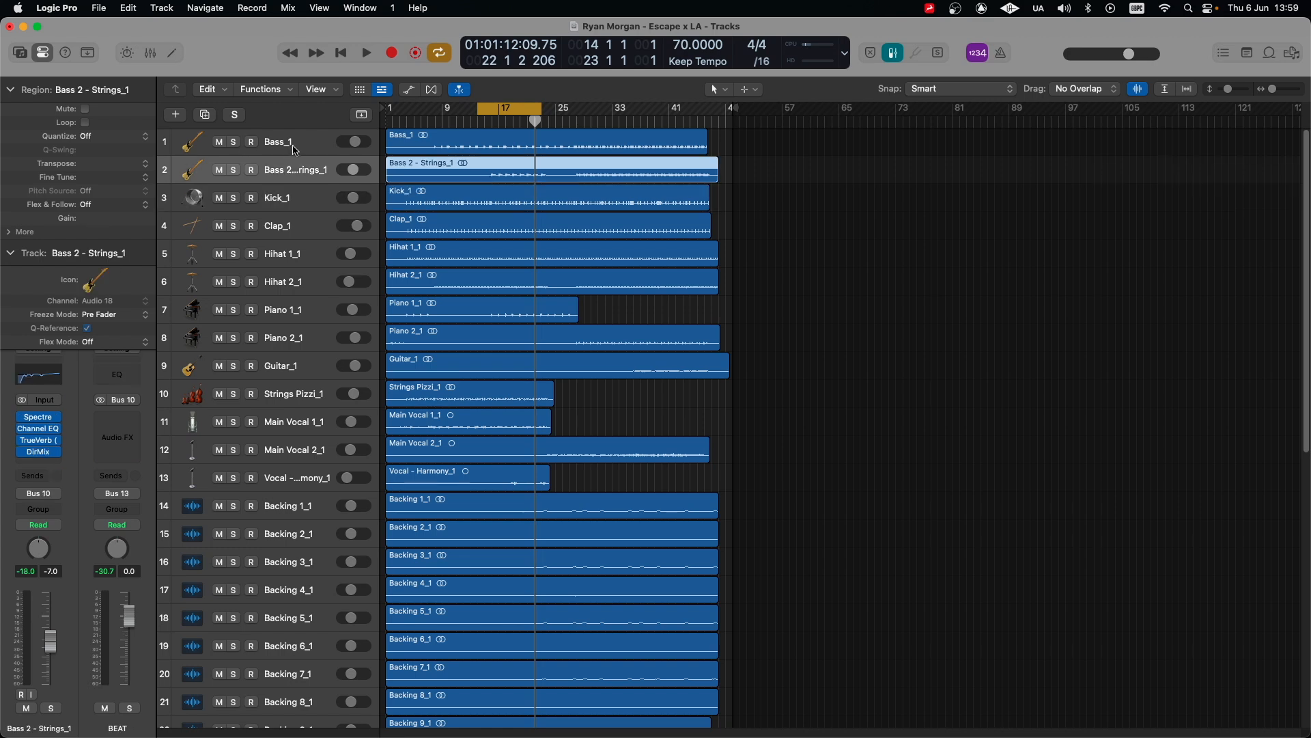
pyautogui.click(295, 152)
pyautogui.click(292, 169)
pyautogui.click(235, 173)
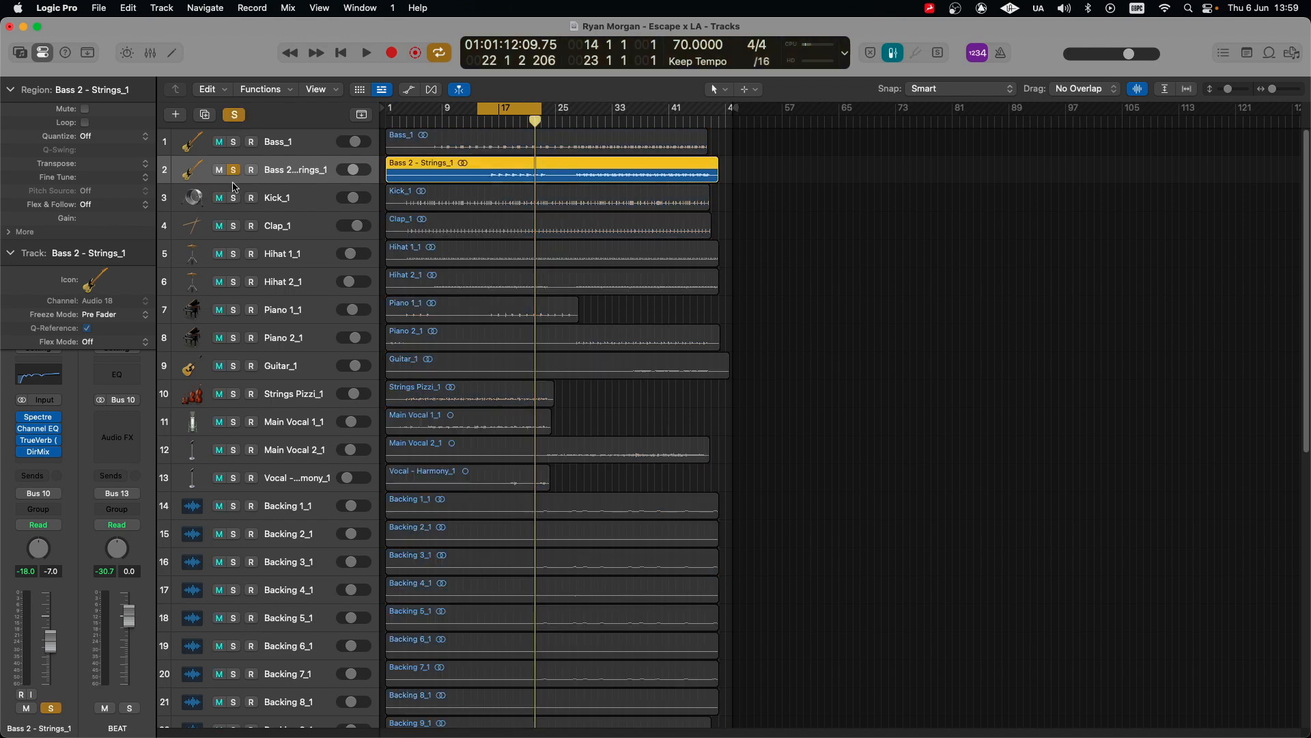
pyautogui.click(233, 198)
pyautogui.press('space')
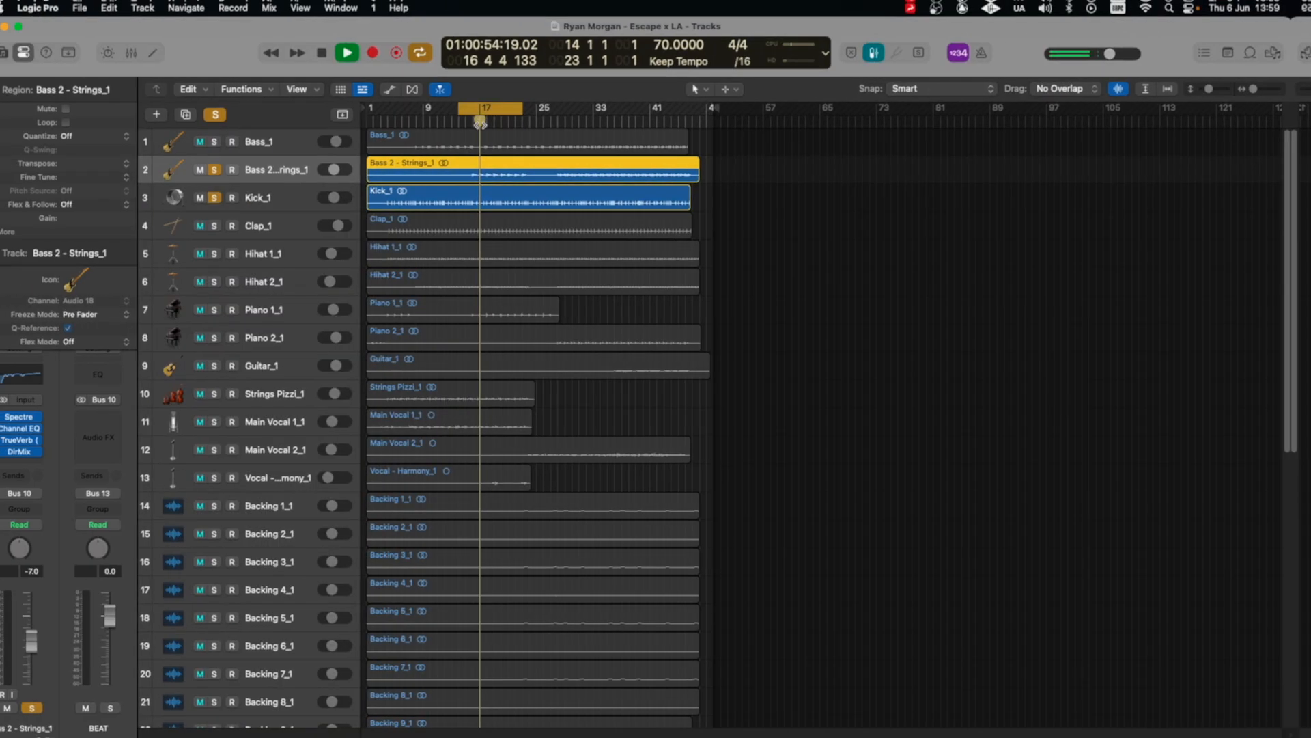
# Listen to Bass 2 - Strings_1 with Direction Mixer bypassed, stop playback, re-enable it to inspect its settings, and close the plug-in.
pyautogui.moveTo(29, 453)
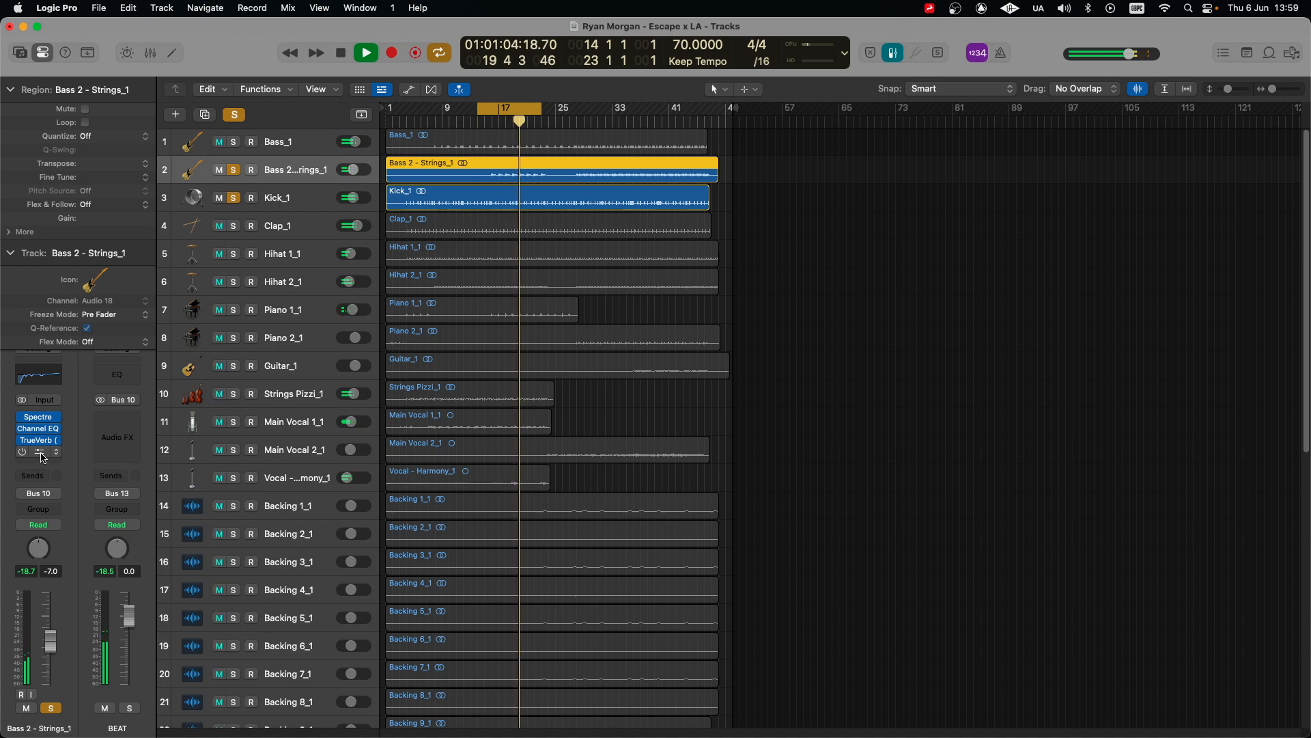
pyautogui.press('space')
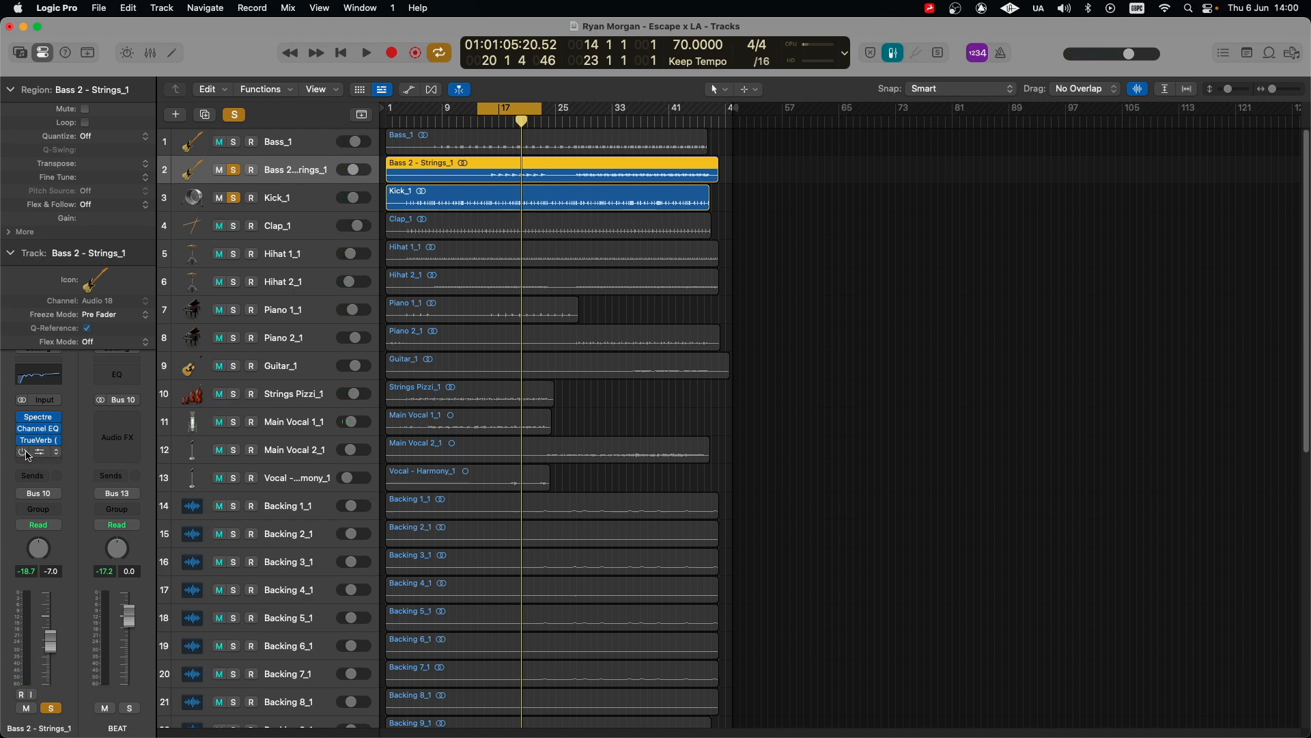
pyautogui.click(39, 452)
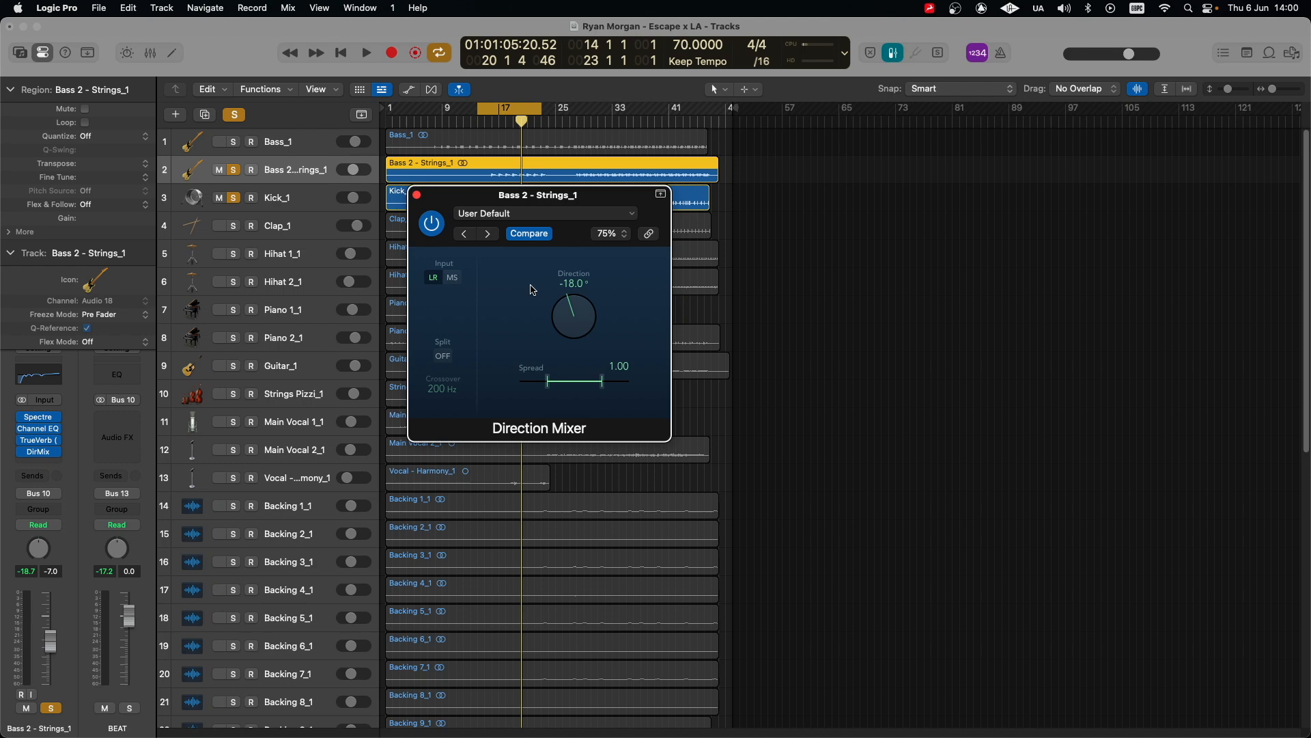
pyautogui.moveTo(536, 195); pyautogui.dragTo(516, 281)
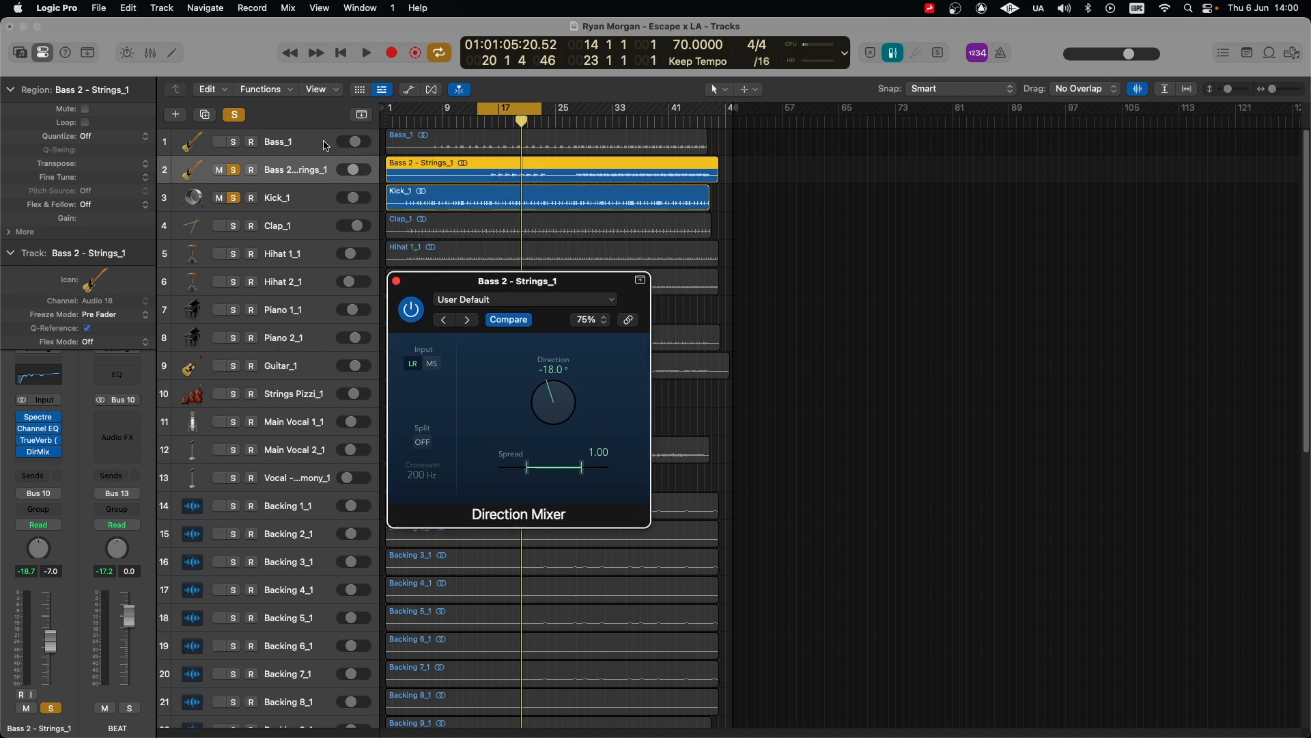
pyautogui.click(296, 143)
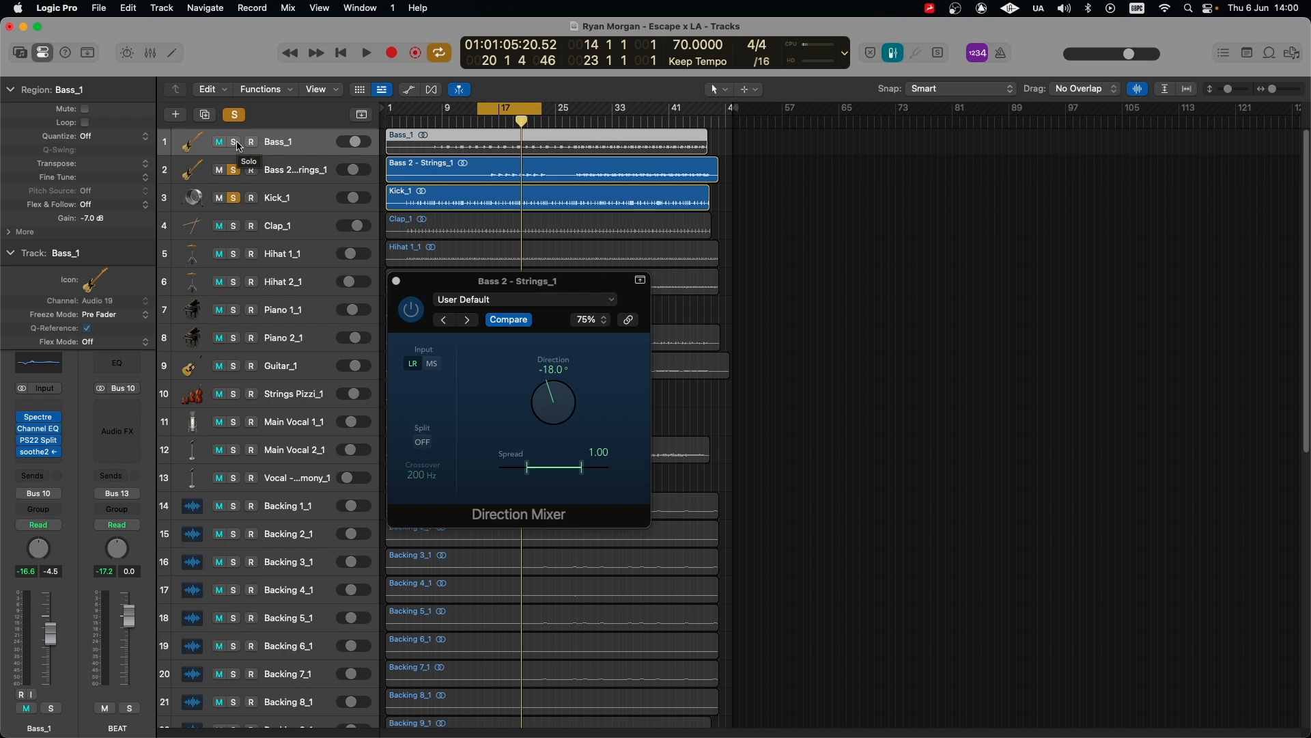
pyautogui.click(397, 281)
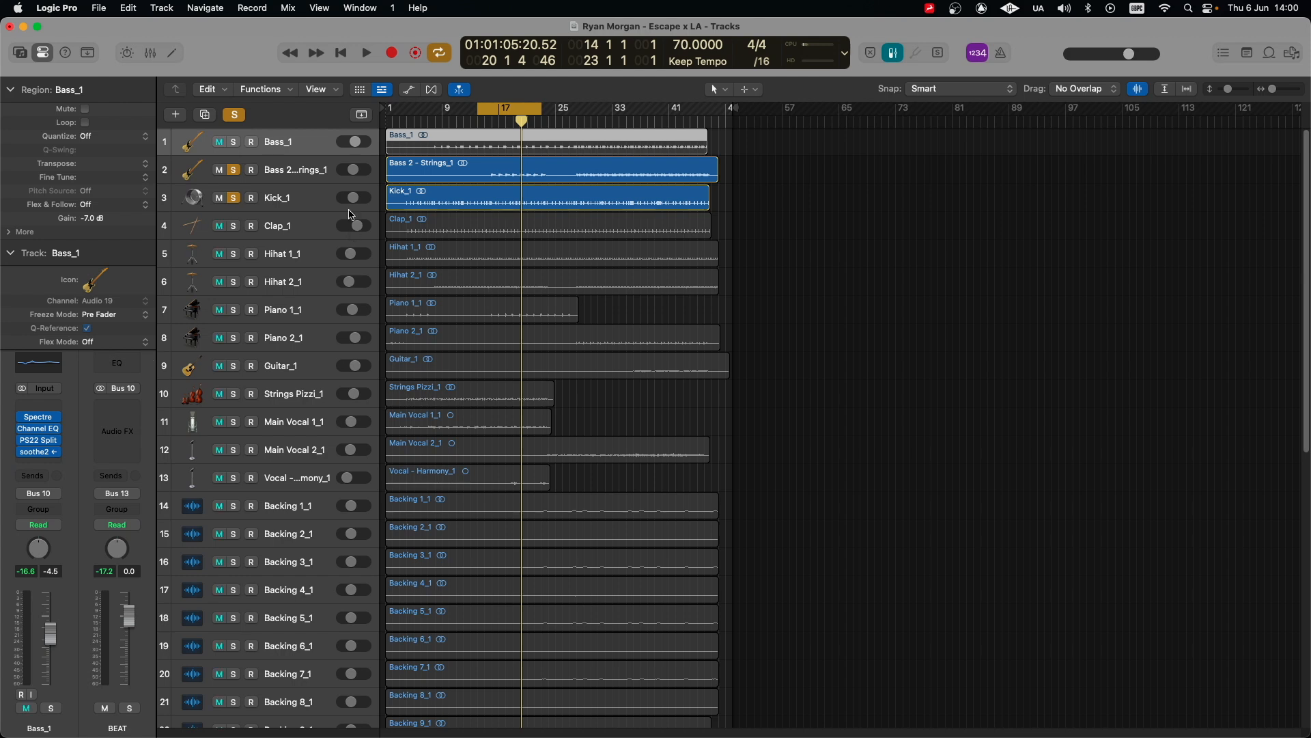
# Add Bass_1 to the soloed Bass 2 - Strings_1 and Kick_1 tracks and play them together.
pyautogui.click(288, 171)
pyautogui.click(271, 149)
pyautogui.click(235, 143)
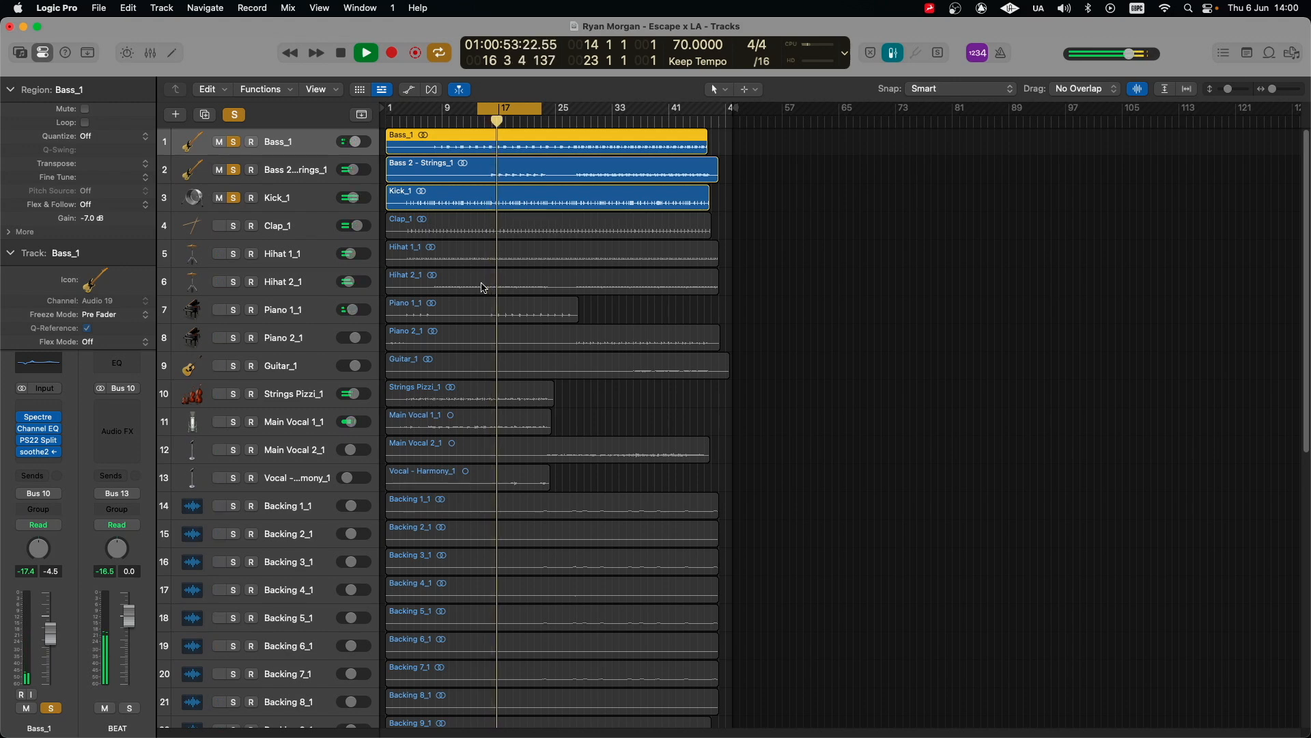
# Compare Bass 2 - Strings_1 in this mix with Direction Mixer bypassed and enabled, leave it enabled and stop playback.
pyautogui.press('Down')
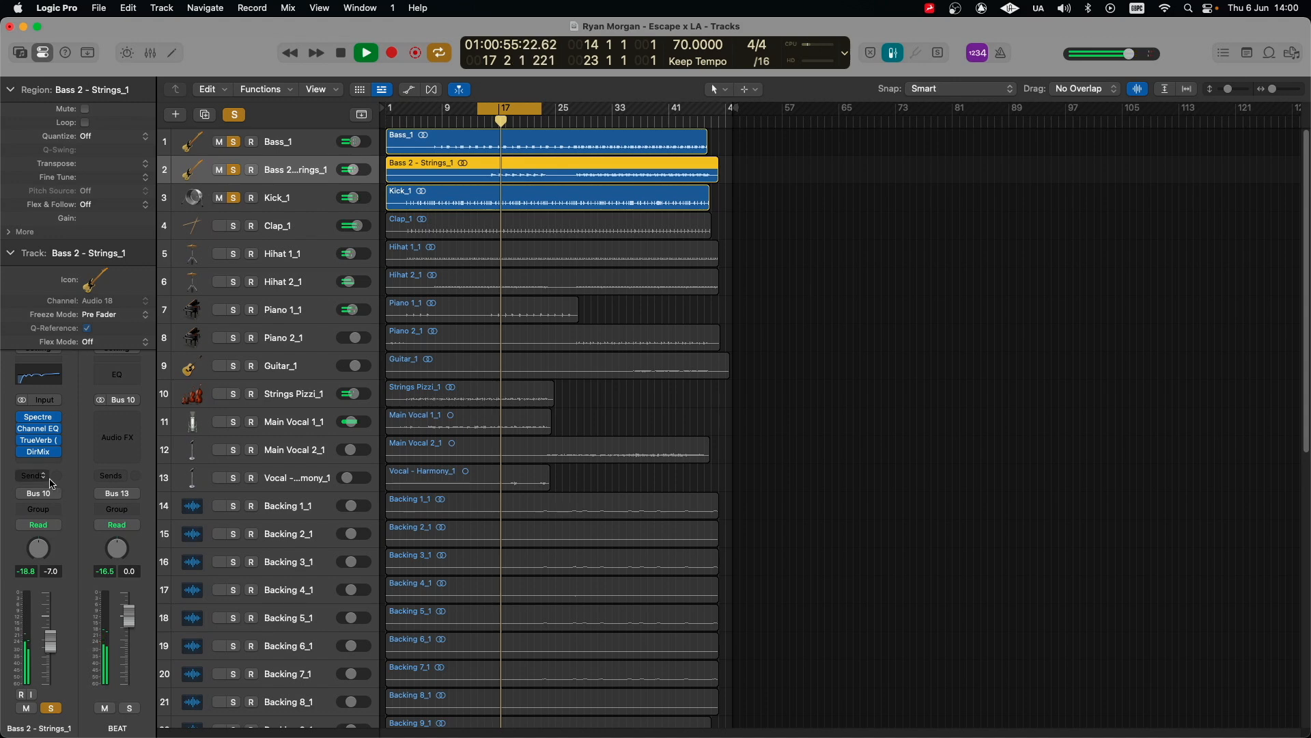
pyautogui.moveTo(24, 455)
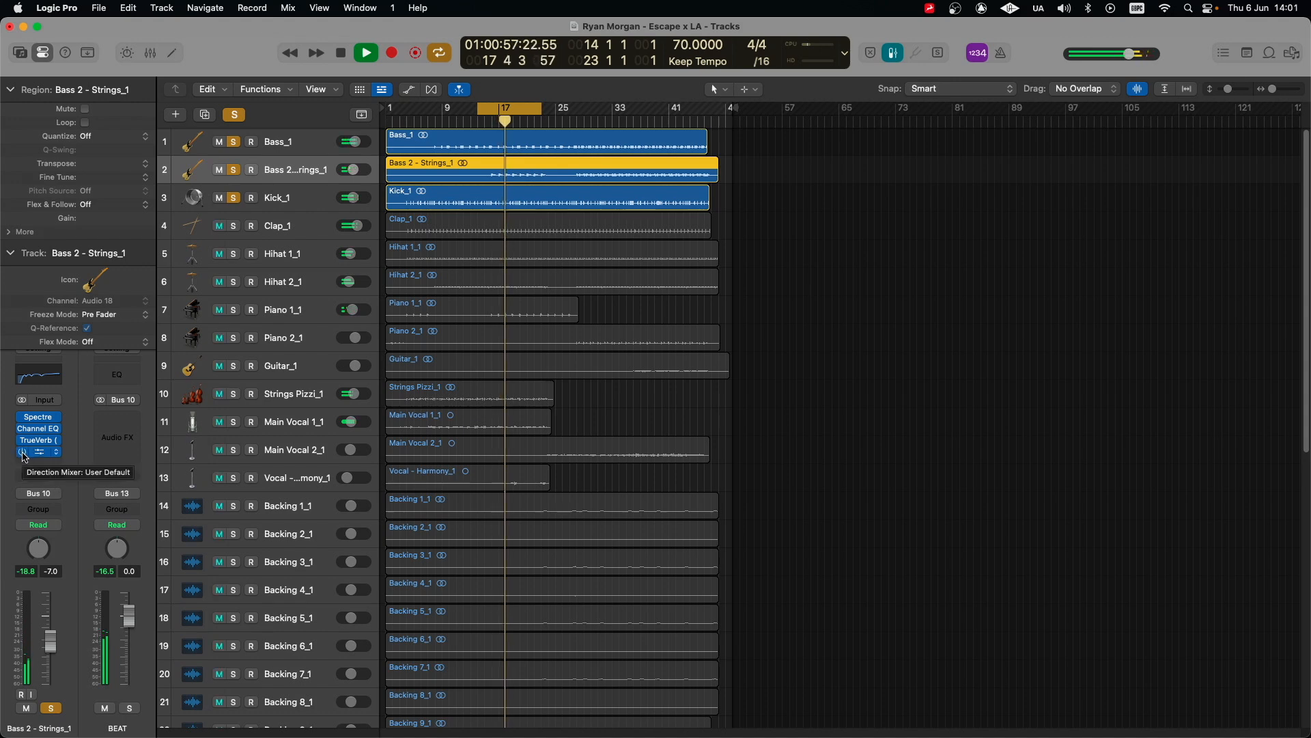
pyautogui.click(23, 453)
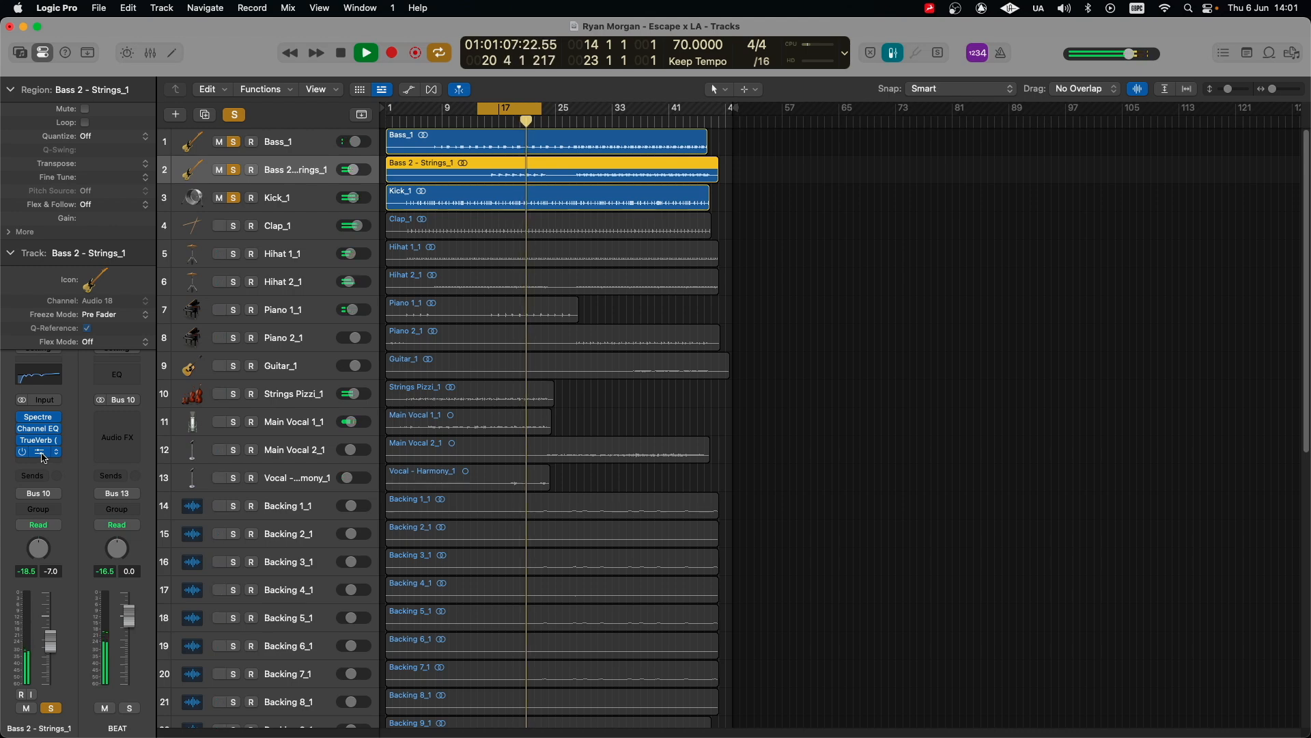
pyautogui.press('space')
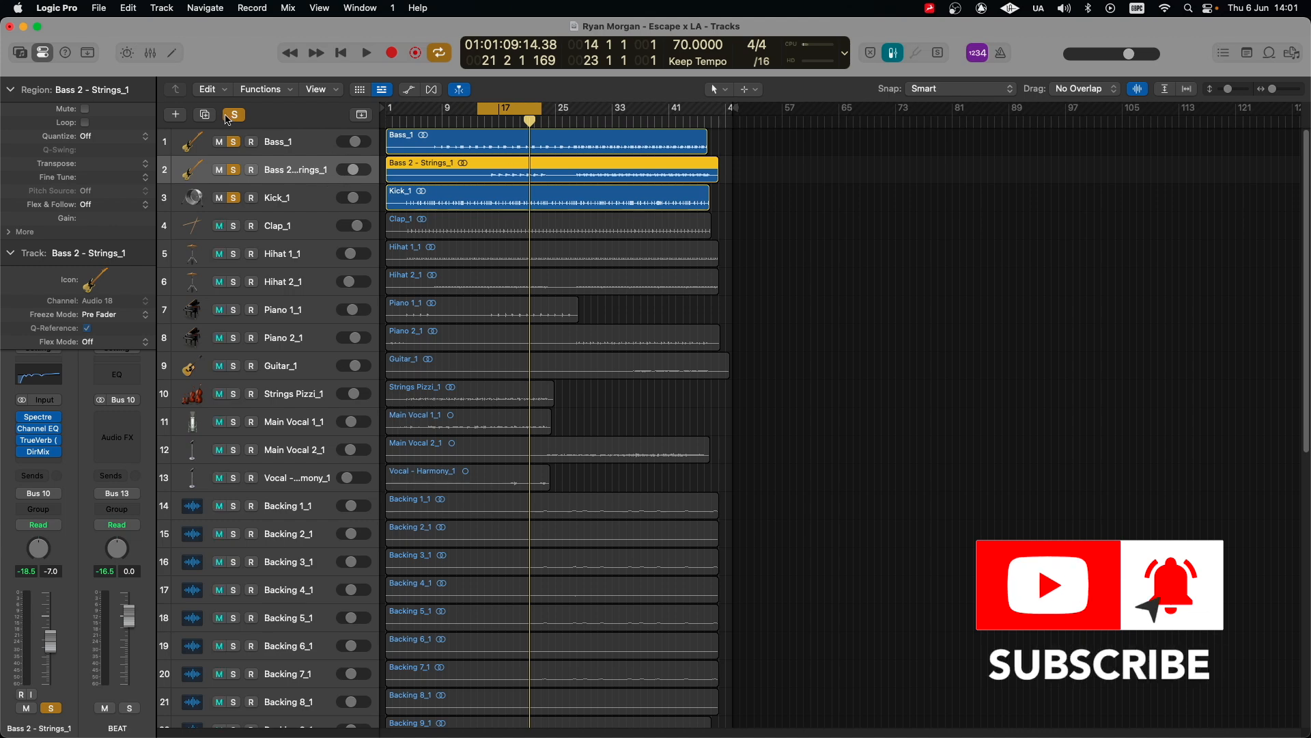
# Clear all solos, solo Kick_1 alone, and listen to it with C4 bypassed before stopping playback.
pyautogui.click(234, 115)
pyautogui.click(277, 209)
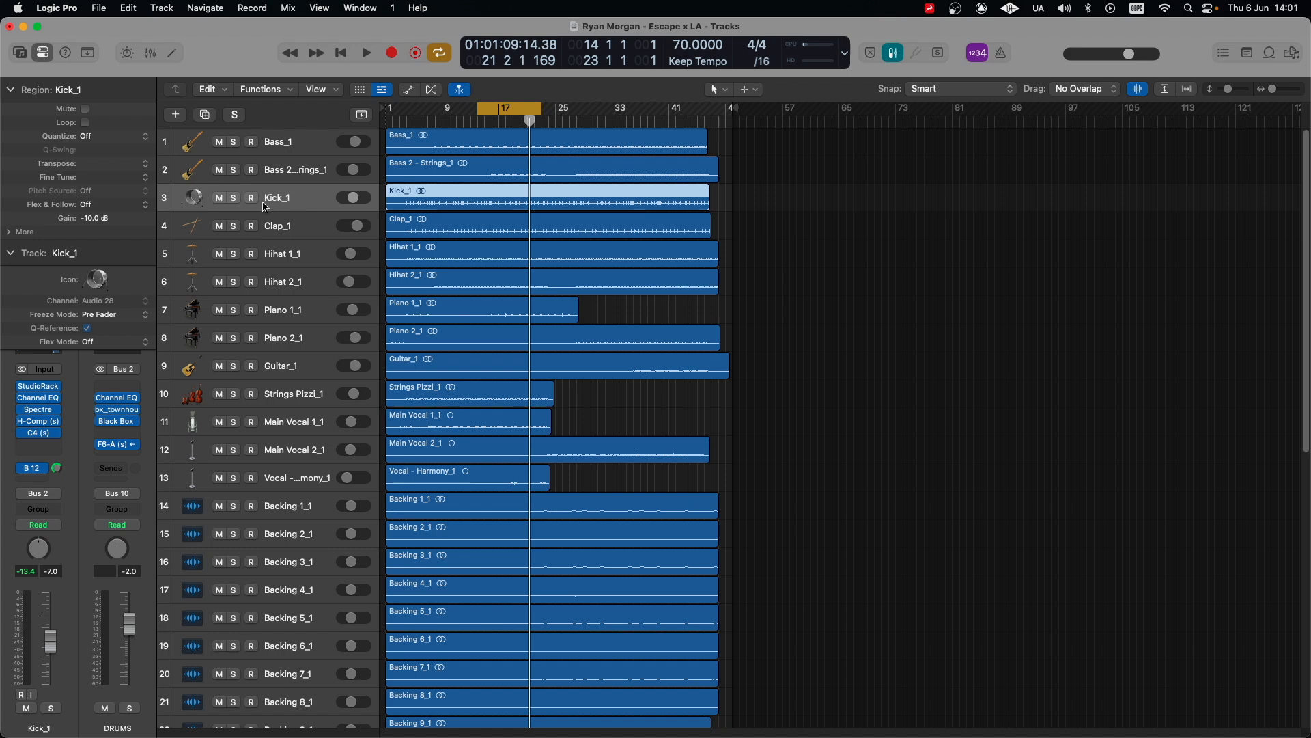
pyautogui.moveTo(56, 436)
pyautogui.click(234, 198)
pyautogui.press('space')
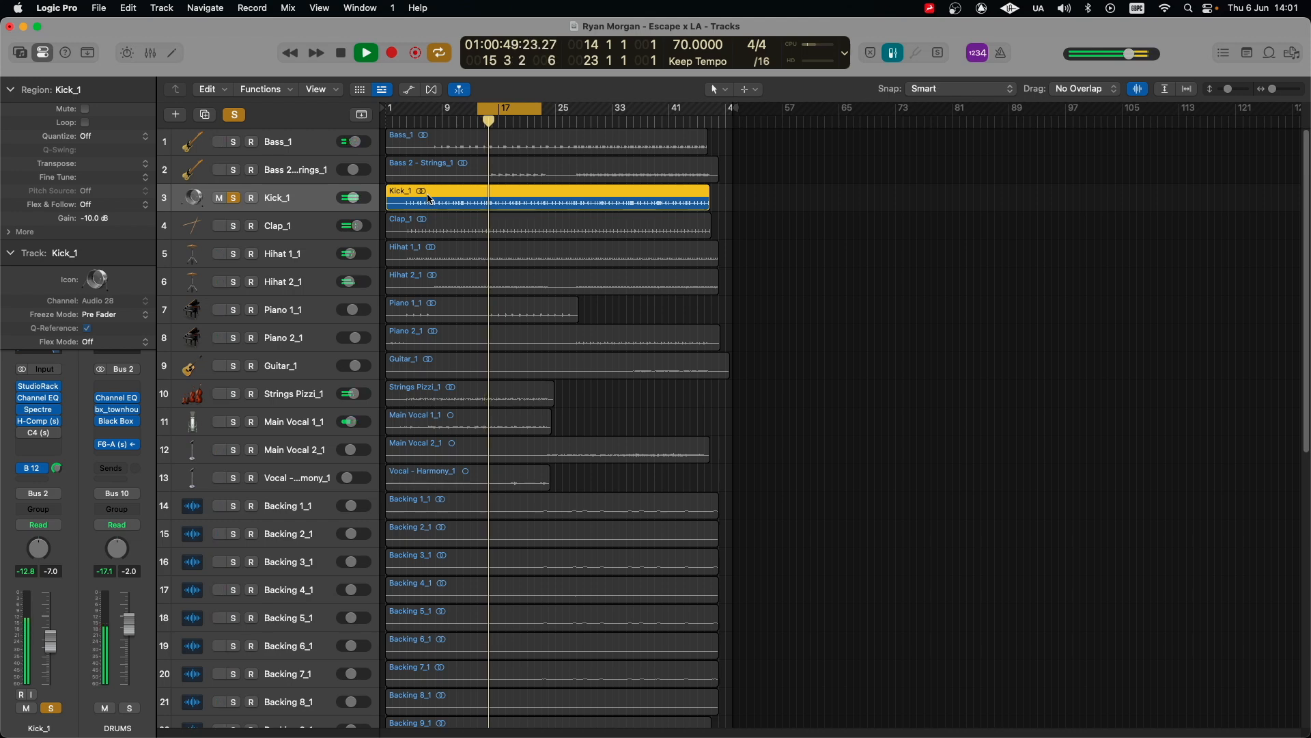
pyautogui.press('space')
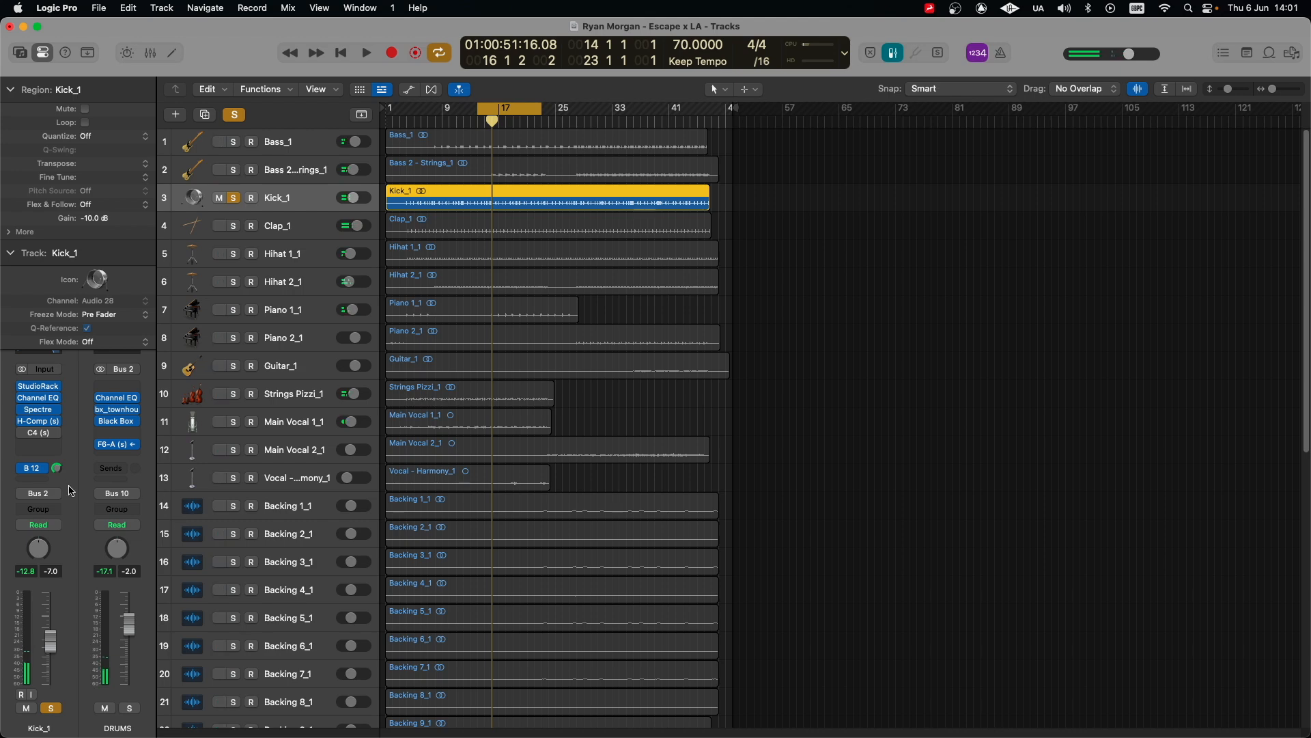
# Re-enable the C4 multiband processor on Kick_1 and open its settings.
pyautogui.click(32, 433)
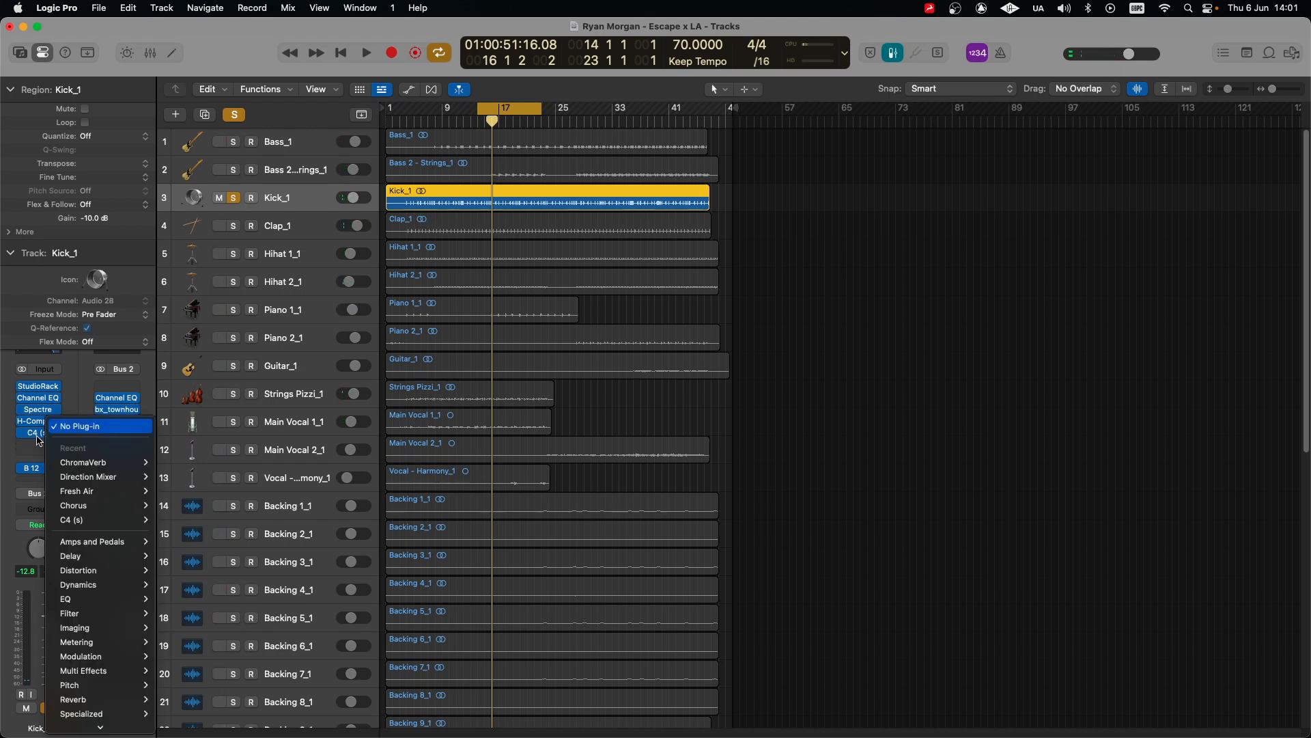
pyautogui.click(32, 443)
pyautogui.click(41, 436)
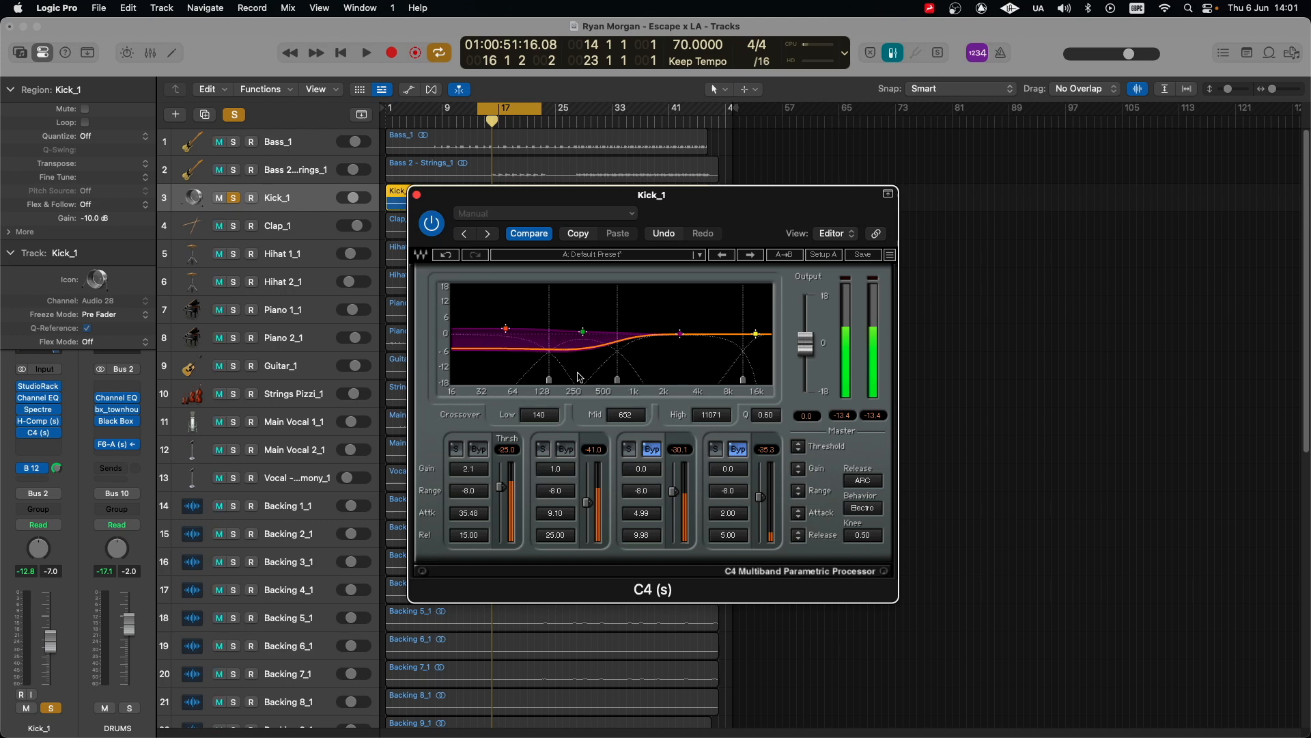
# Audition only C4's second band, between the 140 and 652 Hz crossovers, during playback, then stop and unsolo the band.
pyautogui.click(543, 448)
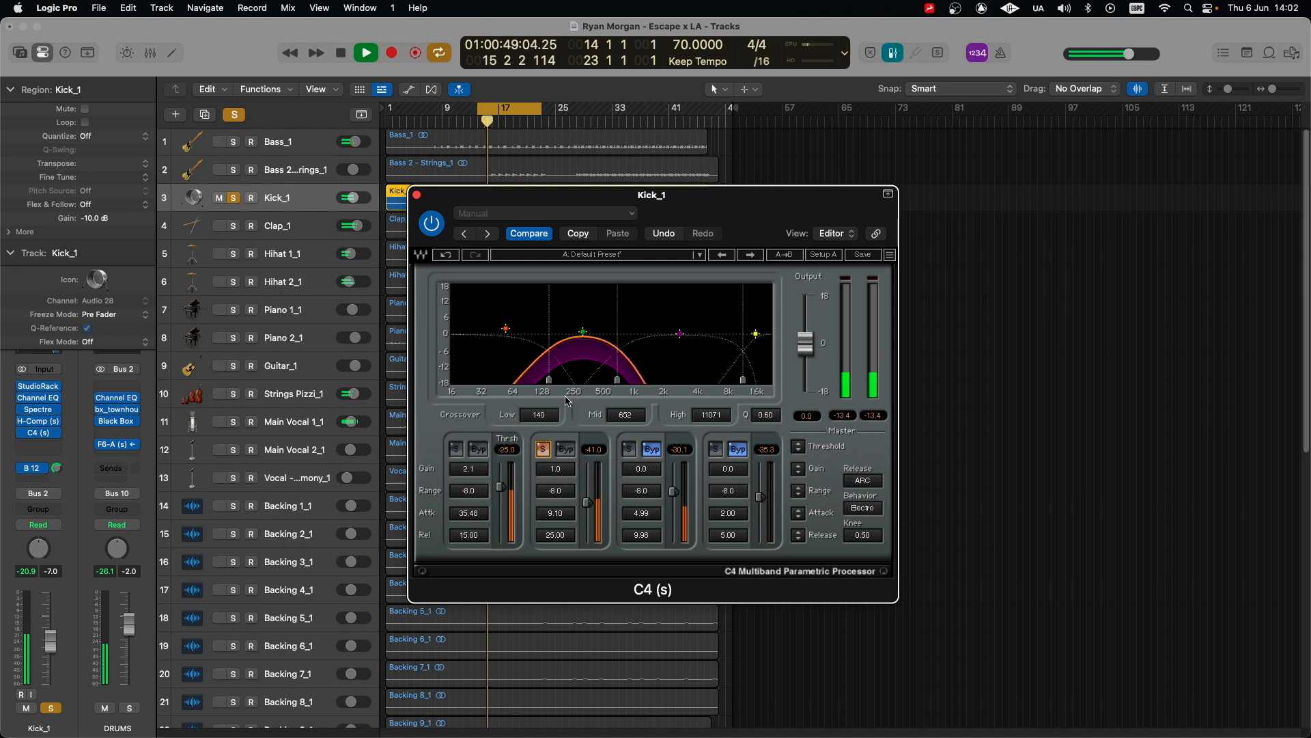
pyautogui.press('space')
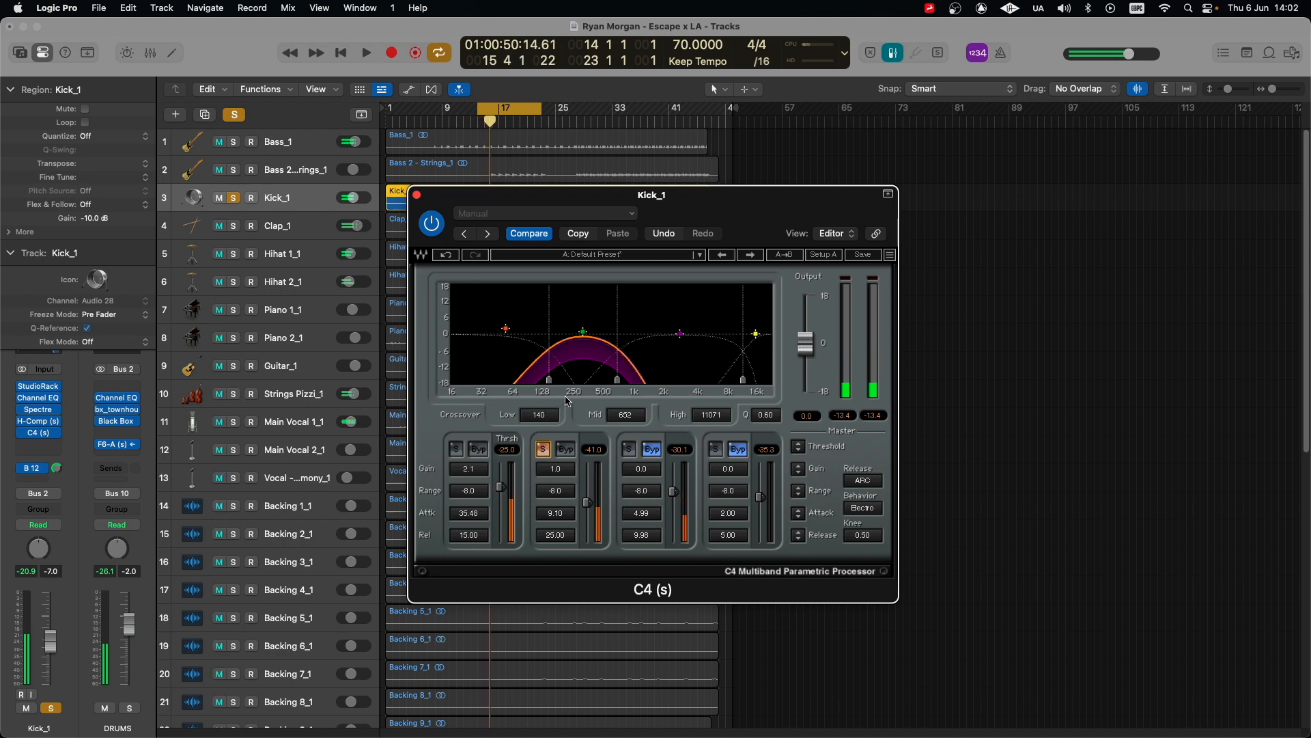
pyautogui.click(547, 450)
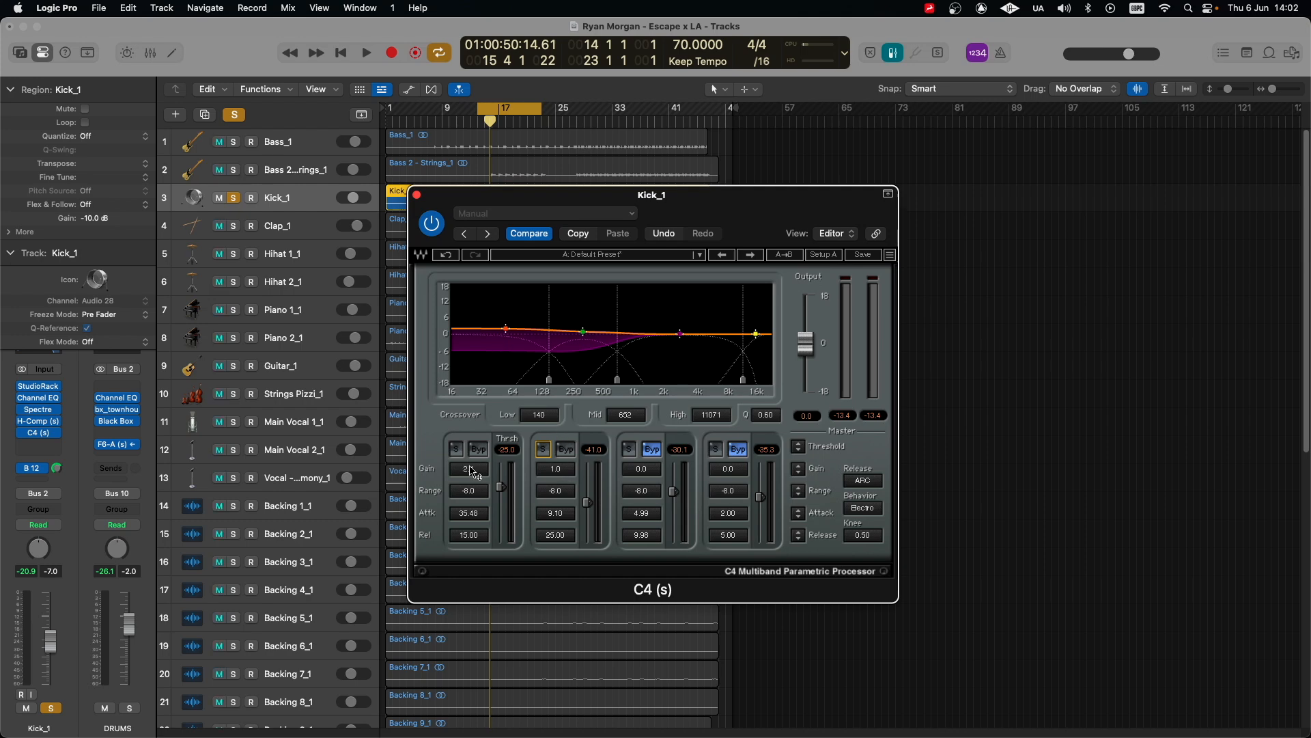
# Play the soloed Kick_1 through C4, bypass and re-enable the plug-in to compare the sound, and stop playback.
pyautogui.moveTo(470, 465); pyautogui.dragTo(461, 472)
pyautogui.press('space')
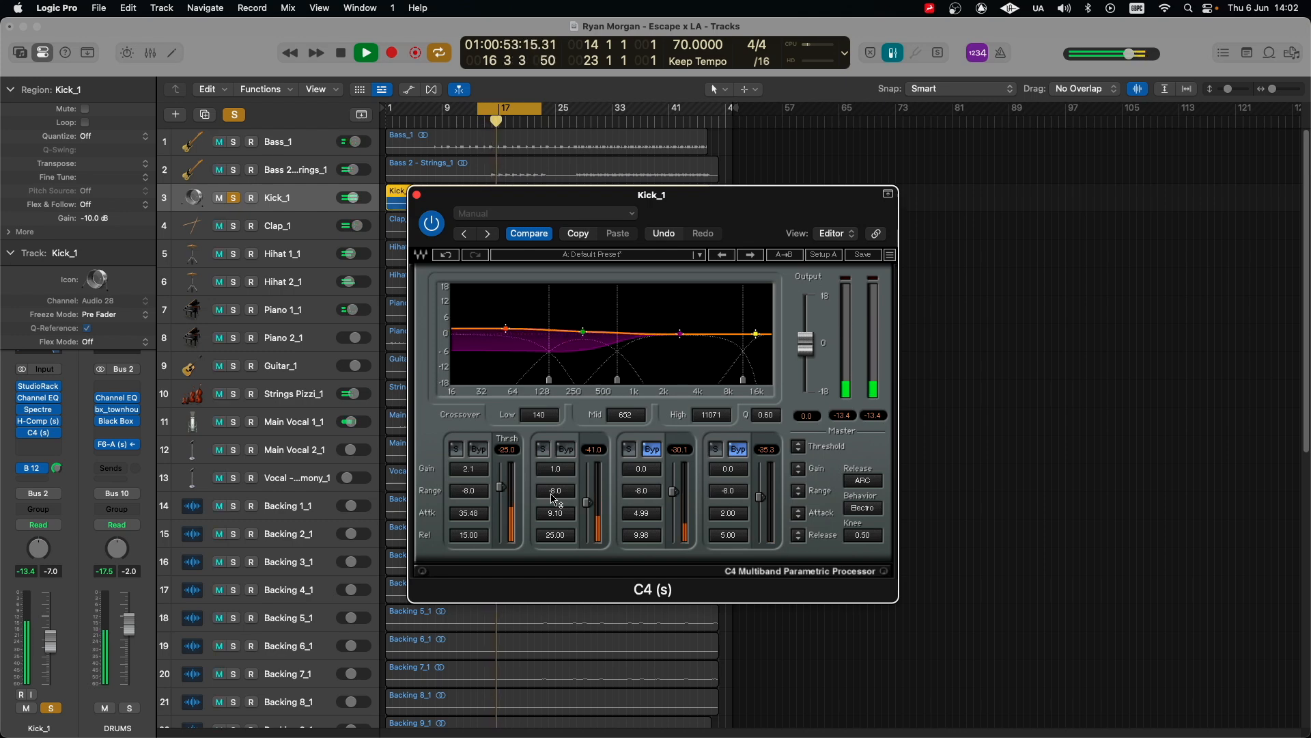
pyautogui.click(433, 222)
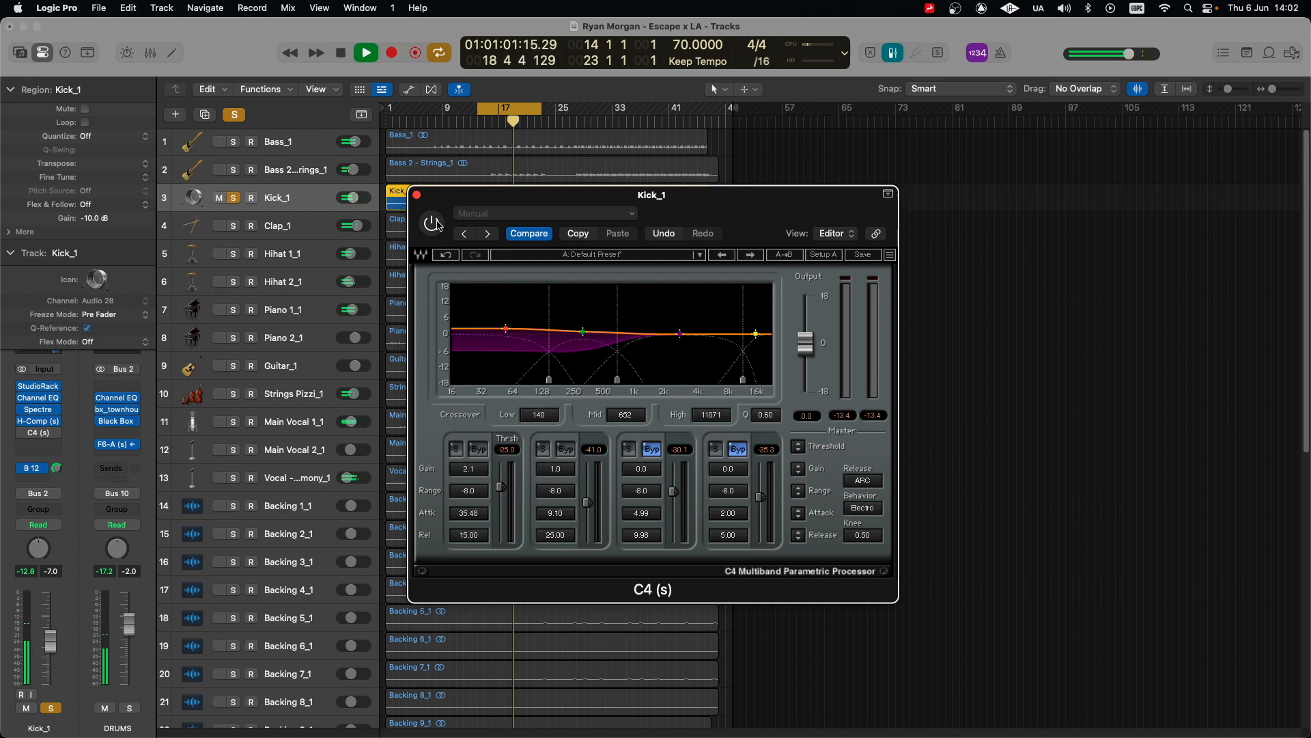
pyautogui.click(433, 223)
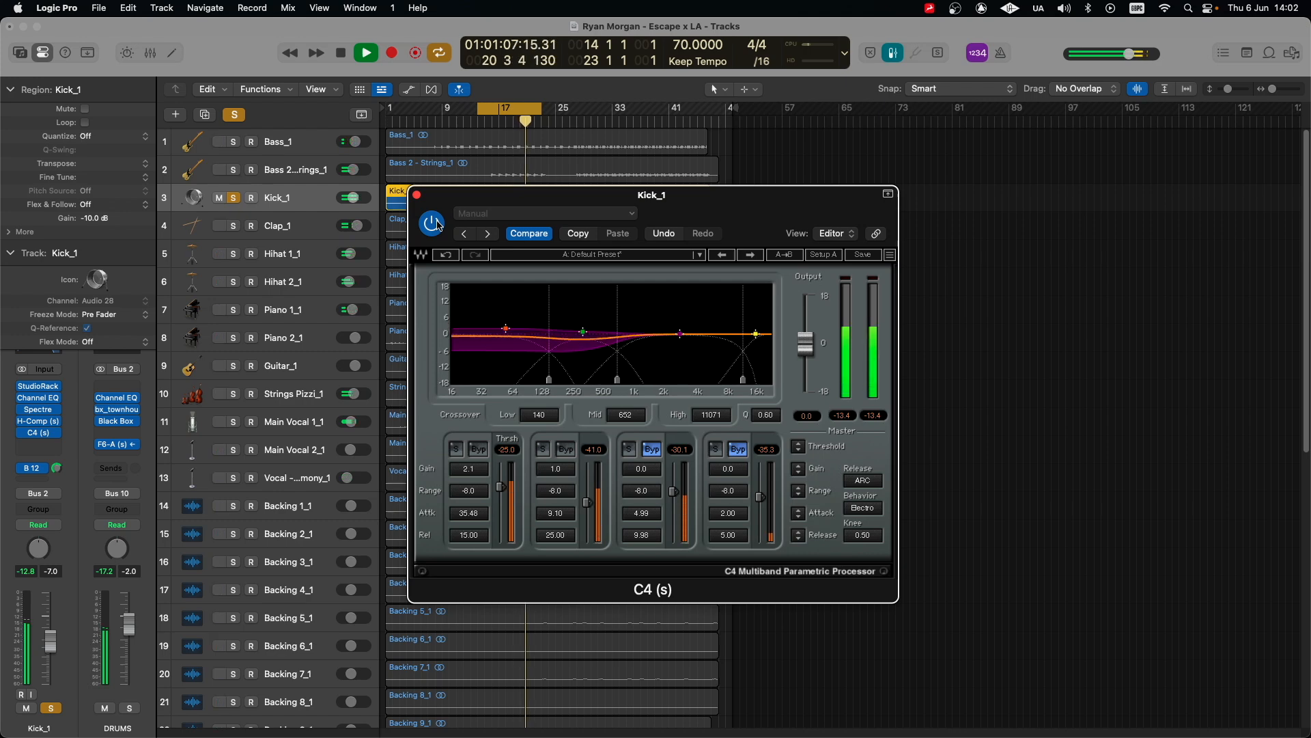
pyautogui.press('space')
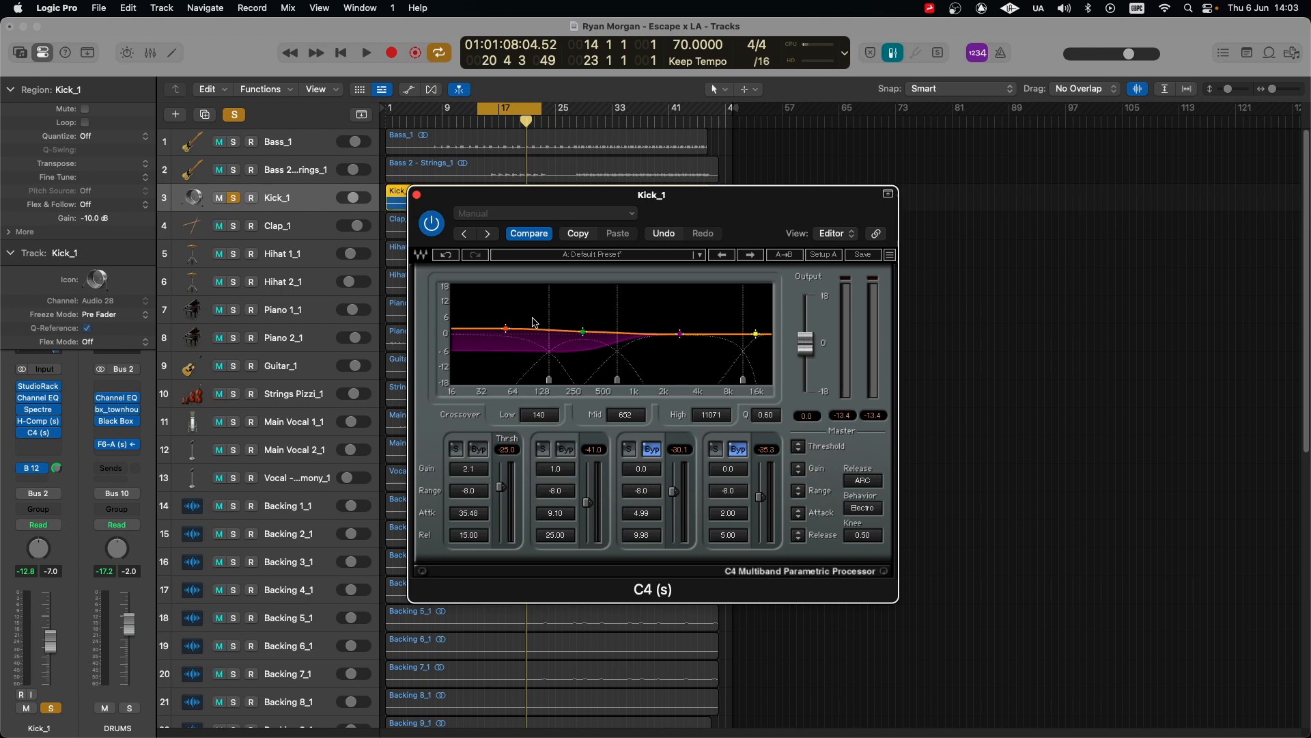
# Repeat the kick comparison with C4 enabled, bypassed and enabled again, then stop playback.
pyautogui.press('space')
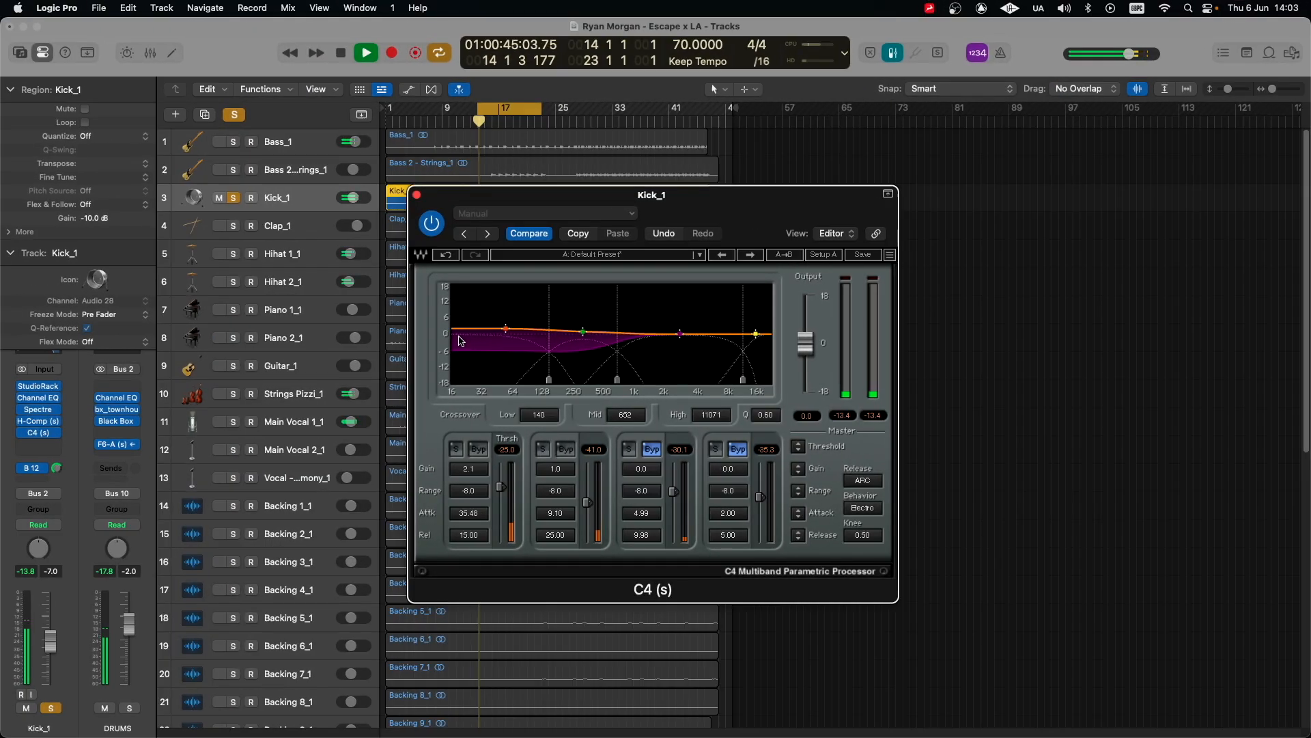
pyautogui.click(430, 225)
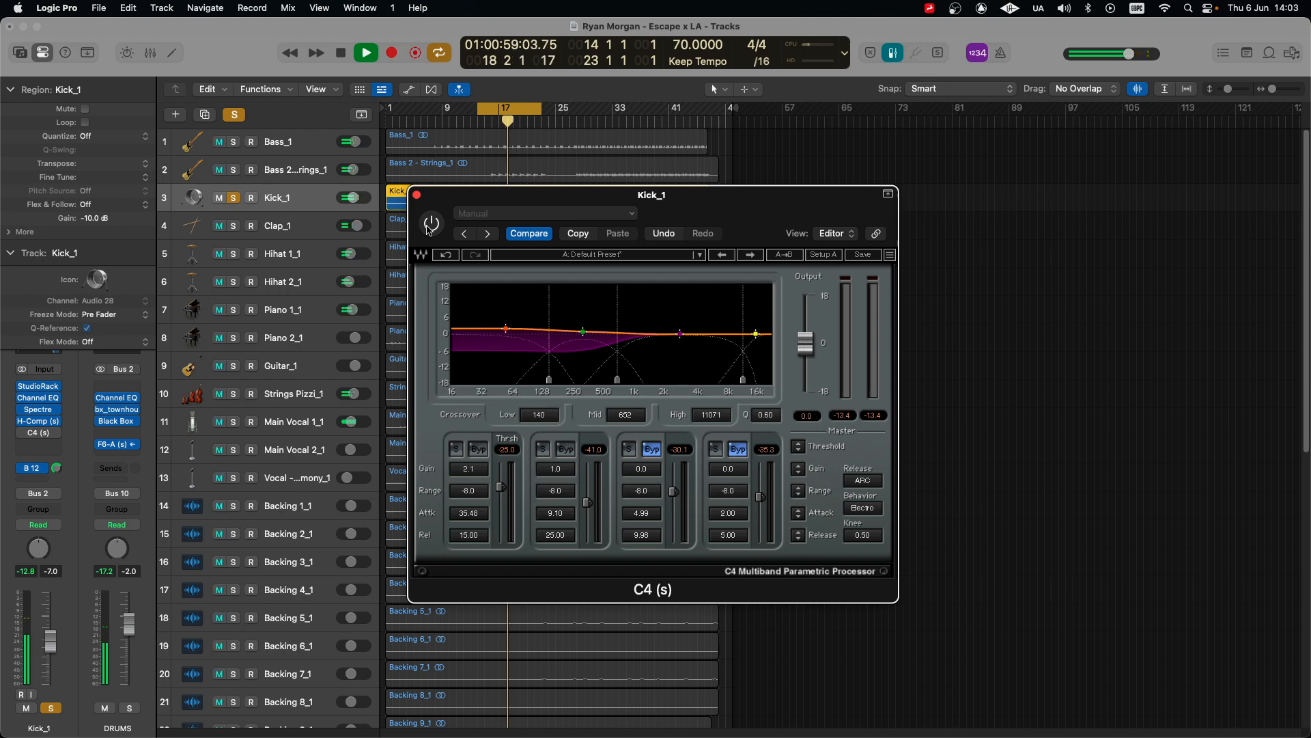
pyautogui.click(429, 228)
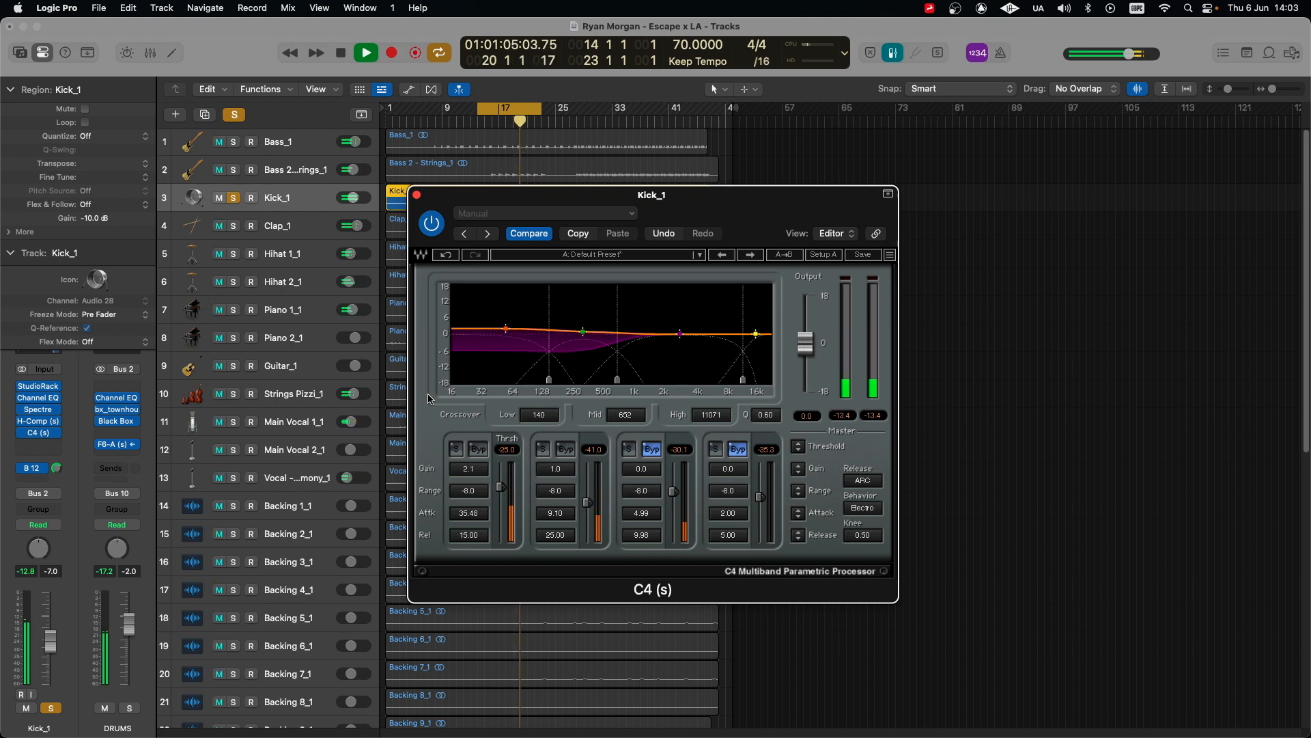
pyautogui.press('space')
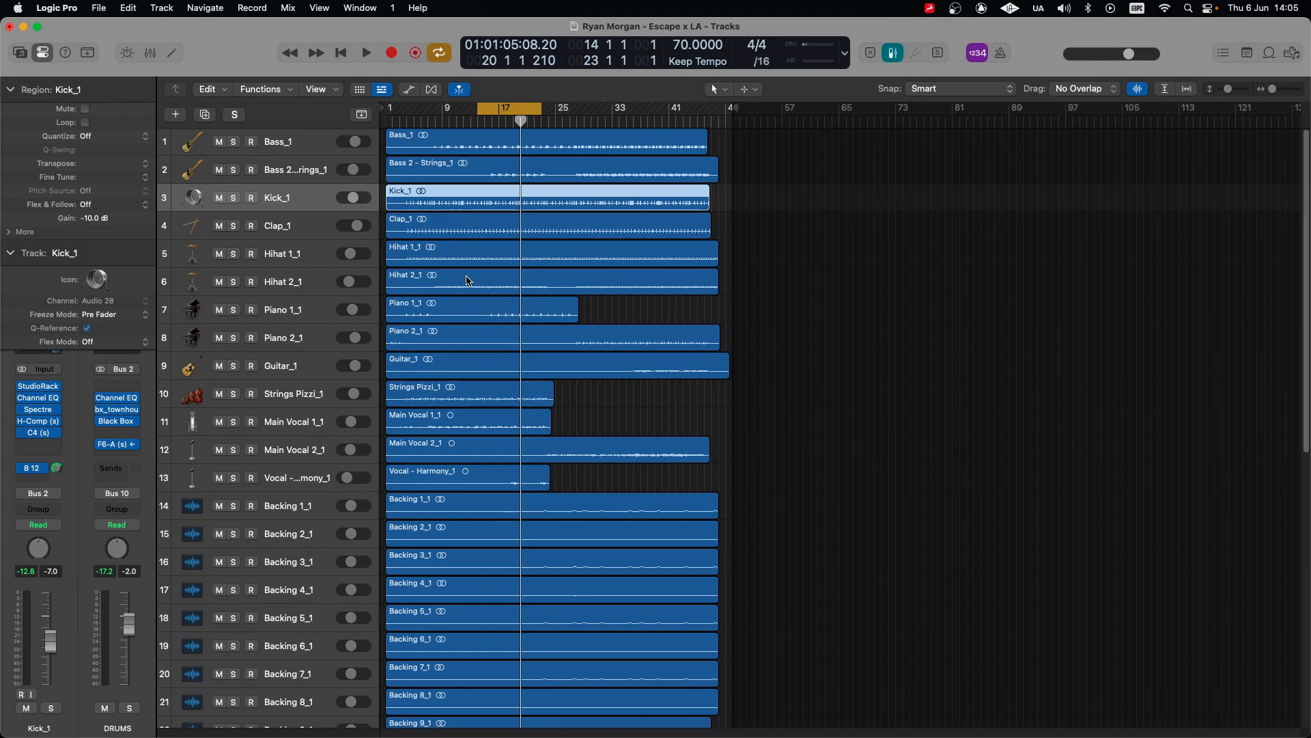